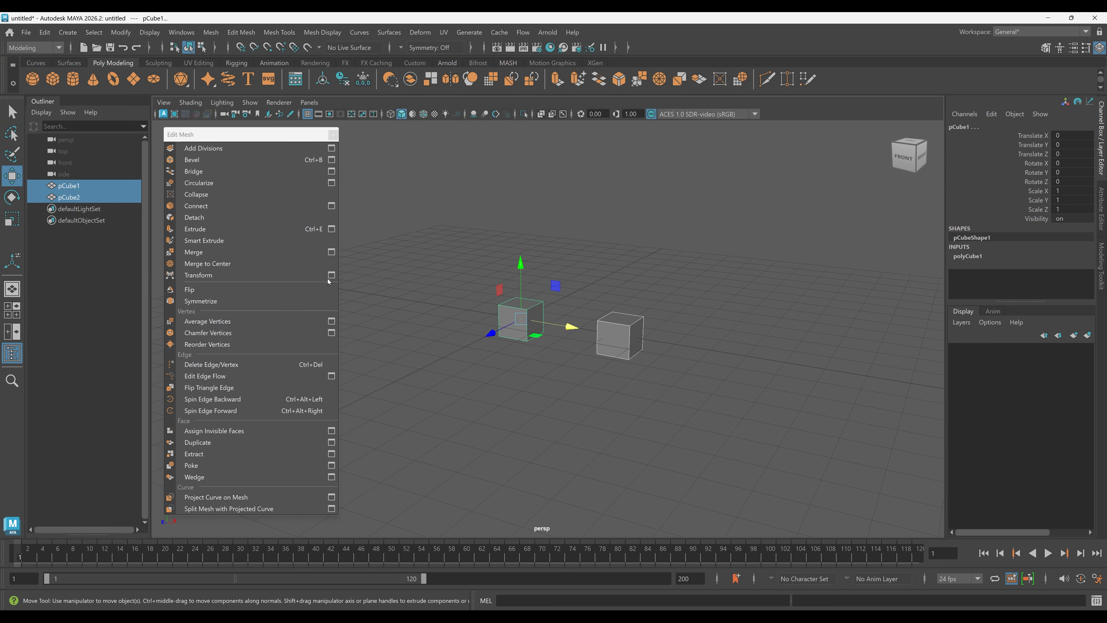
# Step: Combine the two cubes into a single mesh and delete its construction history
pyautogui.click(211, 32)
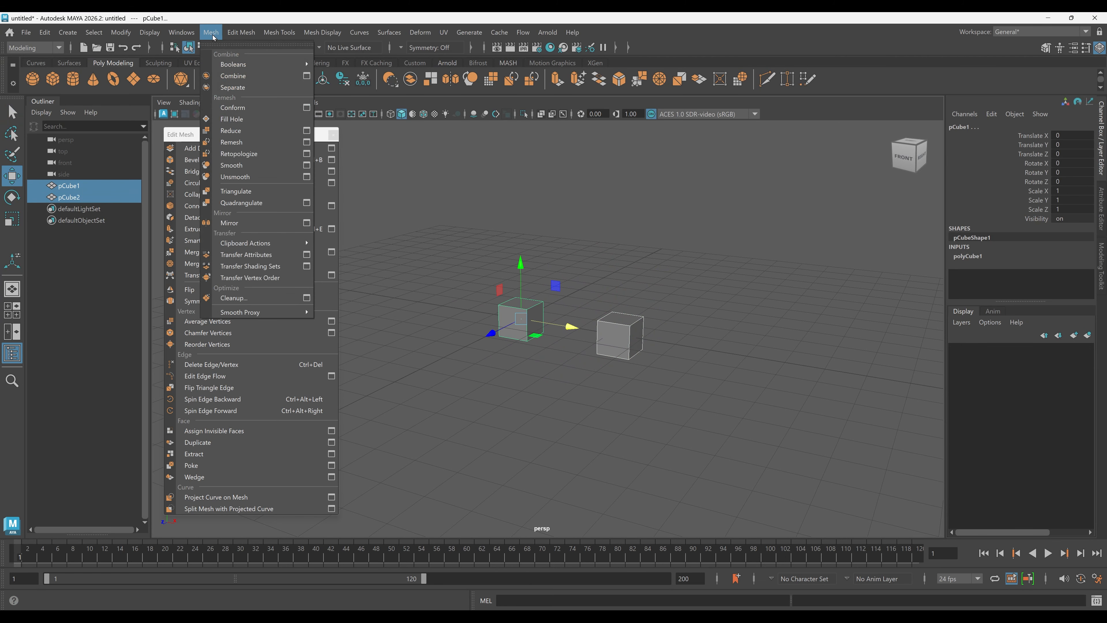
pyautogui.click(234, 76)
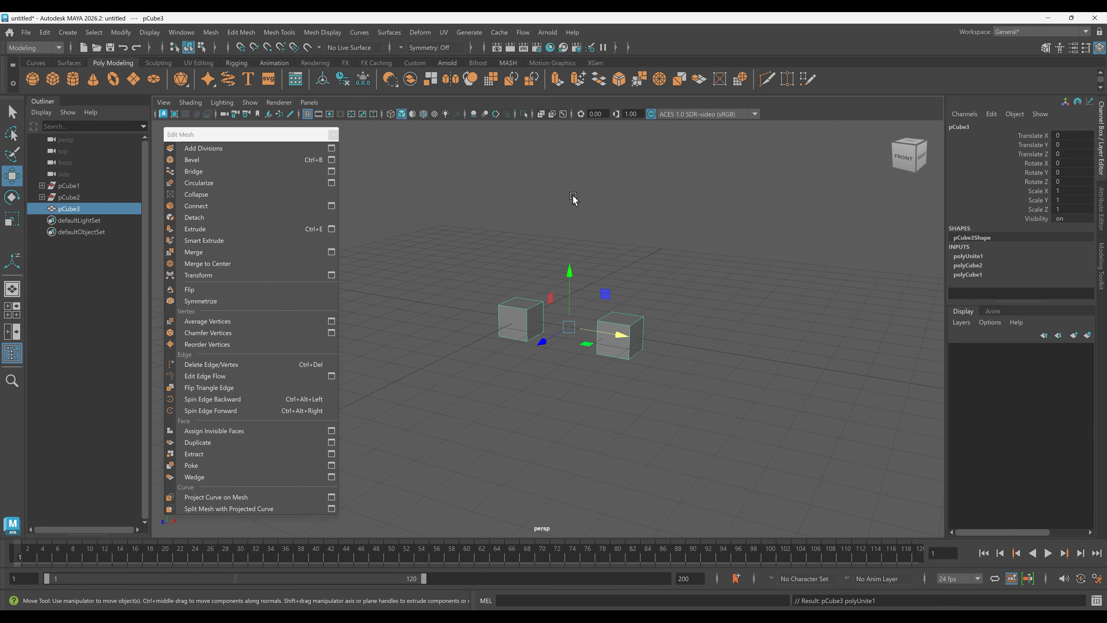
pyautogui.hotkey('alt', 'shift', 'd')
# Step: Delete the face of the first cube that faces the second cube
pyautogui.keyDown('alt'); pyautogui.moveTo(588, 219); pyautogui.dragTo(491, 259); pyautogui.keyUp('alt')
pyautogui.scroll(3, 492, 259)
pyautogui.keyDown('alt'); pyautogui.moveTo(550, 300); pyautogui.dragTo(589, 280); pyautogui.keyUp('alt')
pyautogui.moveTo(557, 227); pyautogui.dragTo(559, 258, button='right')
pyautogui.click(505, 311)
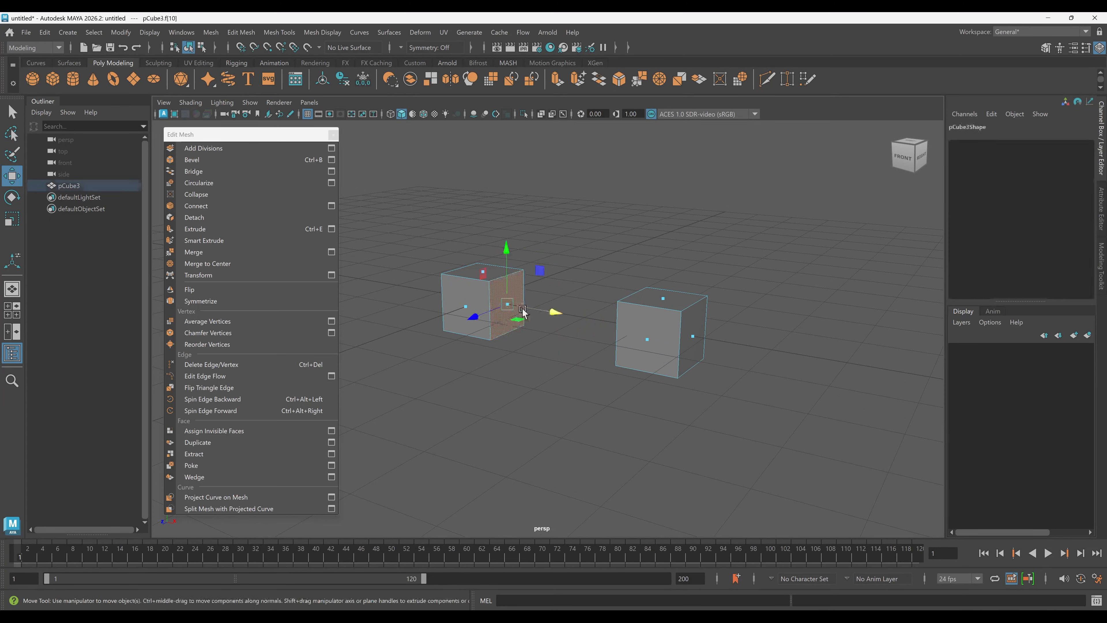
pyautogui.press('Delete')
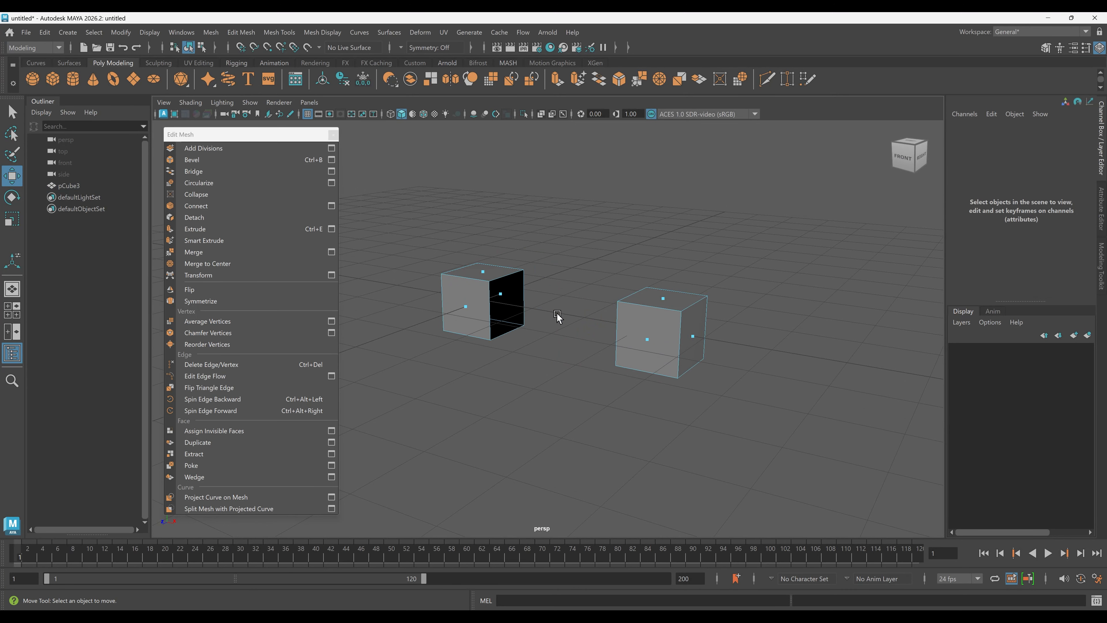
# Step: Fill the hole in the first cube by bridging its open border edges, and check the resulting face
pyautogui.moveTo(497, 300); pyautogui.dragTo(495, 255, button='right')
pyautogui.click(497, 279)
pyautogui.scroll(3, 496, 331)
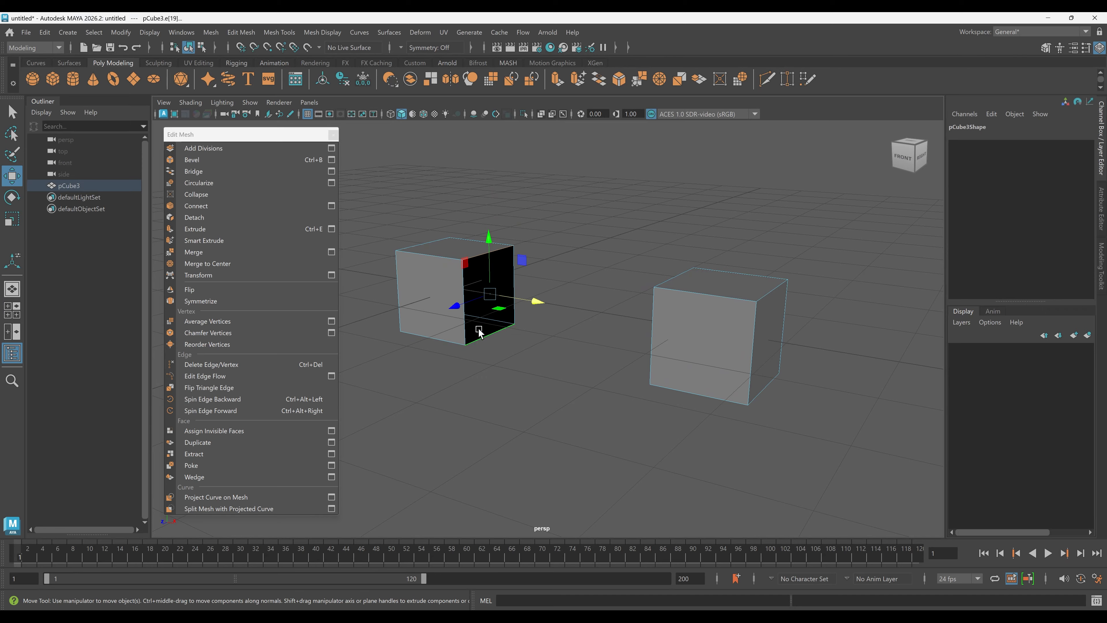
pyautogui.click(261, 173)
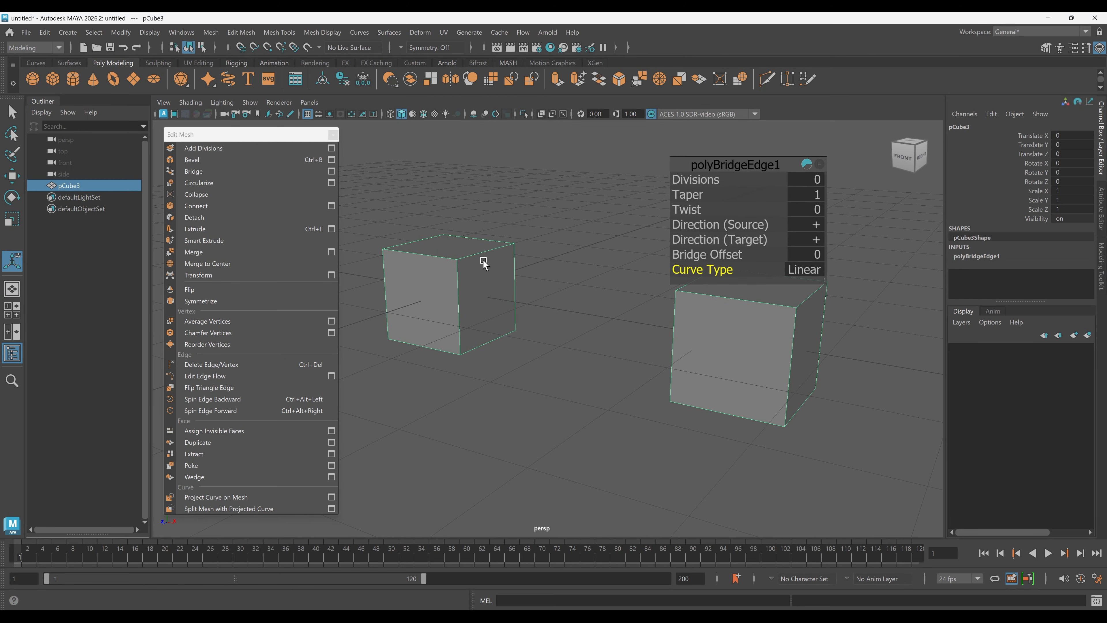
pyautogui.moveTo(483, 262); pyautogui.dragTo(488, 296, button='right')
pyautogui.click(486, 295)
pyautogui.keyDown('alt'); pyautogui.moveTo(556, 301); pyautogui.dragTo(563, 307, button='right'); pyautogui.keyUp('alt')
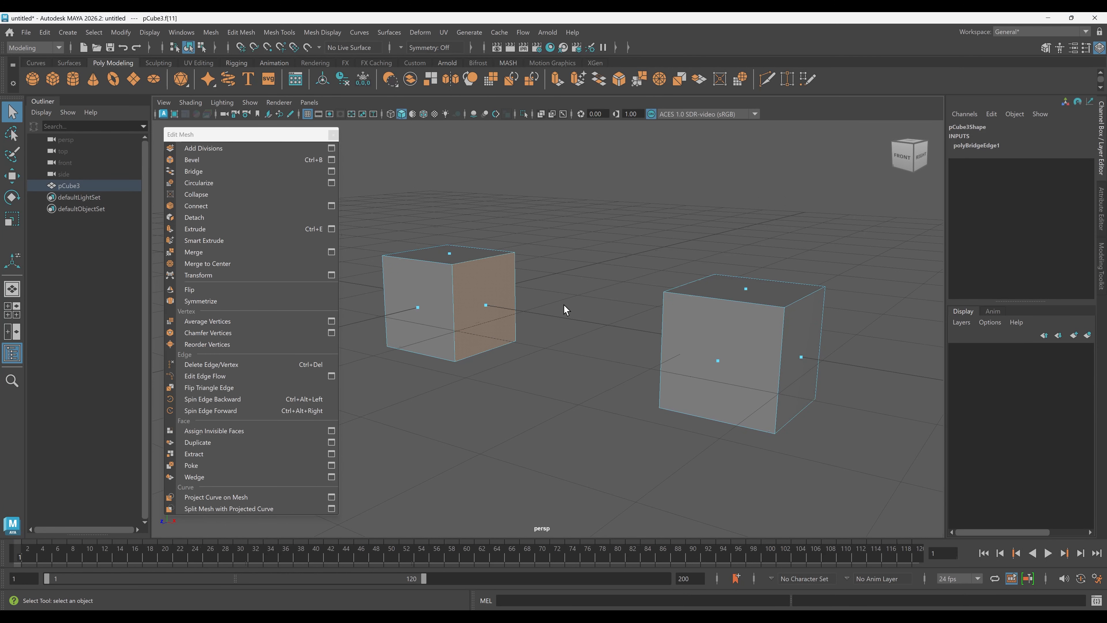
pyautogui.moveTo(487, 309)
pyautogui.keyDown('alt'); pyautogui.mouseDown()
pyautogui.moveTo(502, 296)
pyautogui.moveTo(499, 310)
pyautogui.mouseUp(); pyautogui.keyUp('alt')
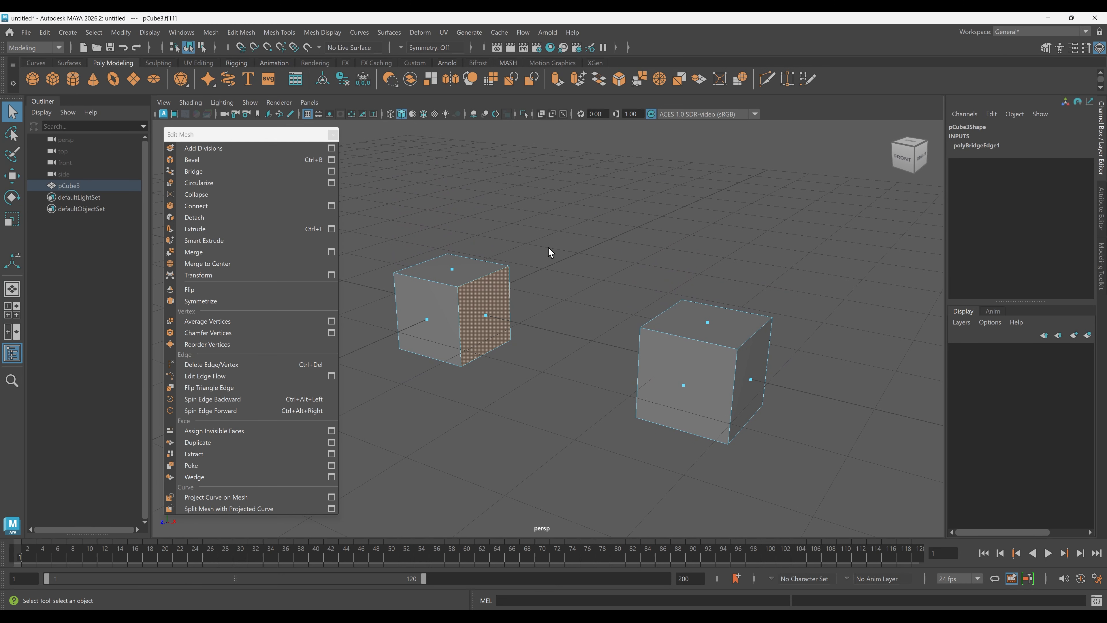
pyautogui.moveTo(549, 249); pyautogui.dragTo(554, 231, button='right')
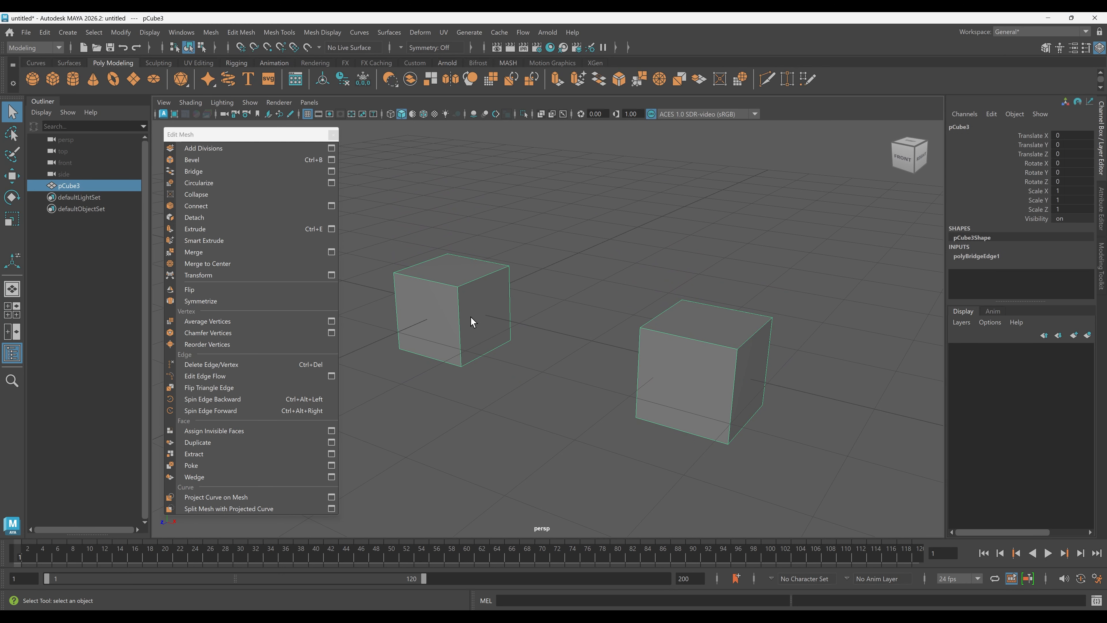
# Step: Bridge the top faces of the two cubes
pyautogui.moveTo(490, 277); pyautogui.dragTo(487, 307, button='right')
pyautogui.click(454, 269)
pyautogui.keyDown('shift'); pyautogui.click(709, 325); pyautogui.keyUp('shift')
pyautogui.scroll(-3, 548, 344)
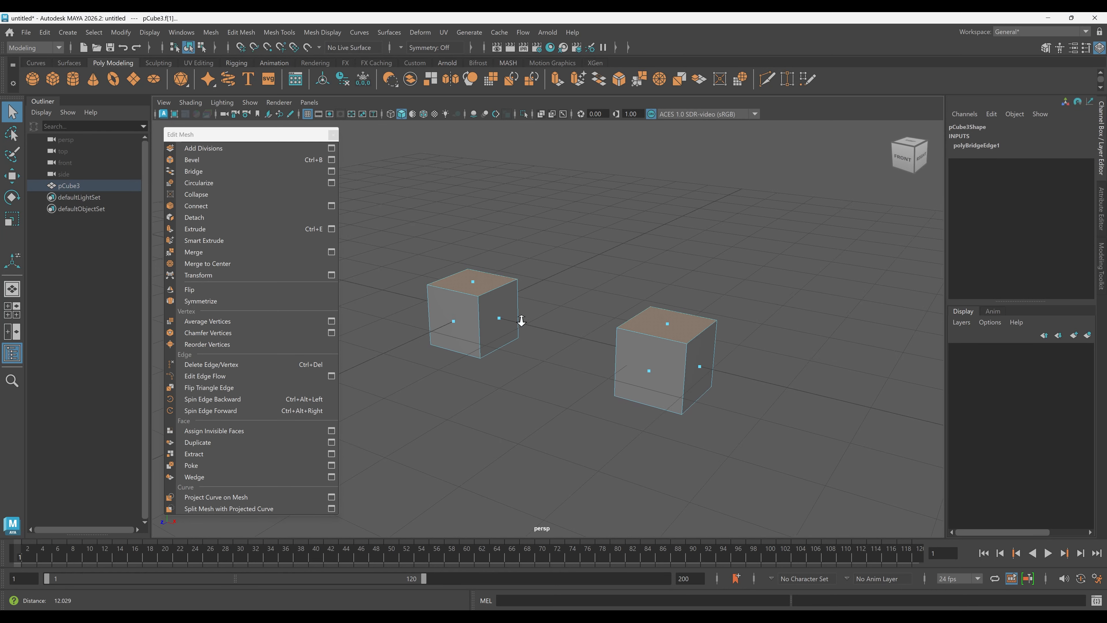
pyautogui.keyDown('alt'); pyautogui.moveTo(548, 344); pyautogui.dragTo(548, 328); pyautogui.keyUp('alt')
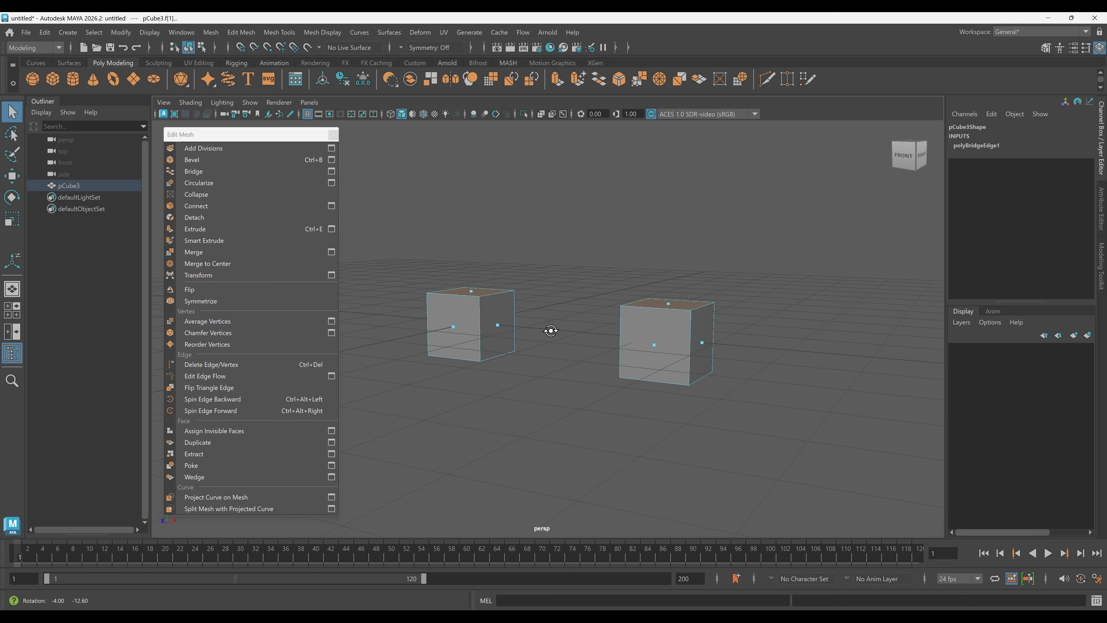
pyautogui.click(260, 177)
pyautogui.keyDown('alt'); pyautogui.moveTo(566, 296); pyautogui.dragTo(571, 308); pyautogui.keyUp('alt')
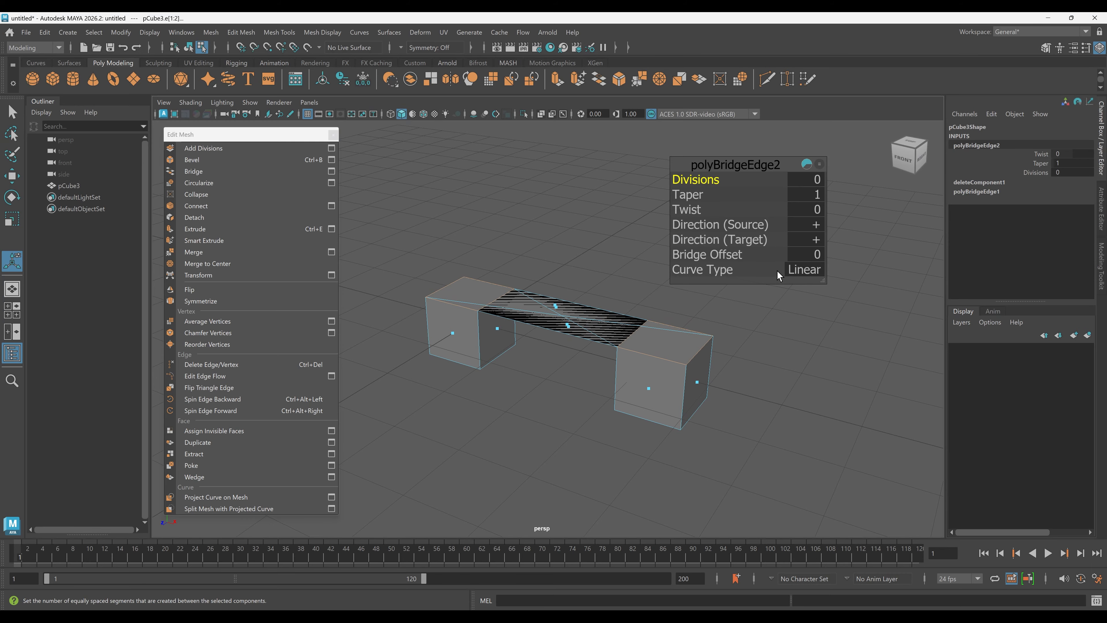
# Step: Set the bridge's curve type to Blend and its divisions to 7, and try varying the division count
pyautogui.click(803, 271)
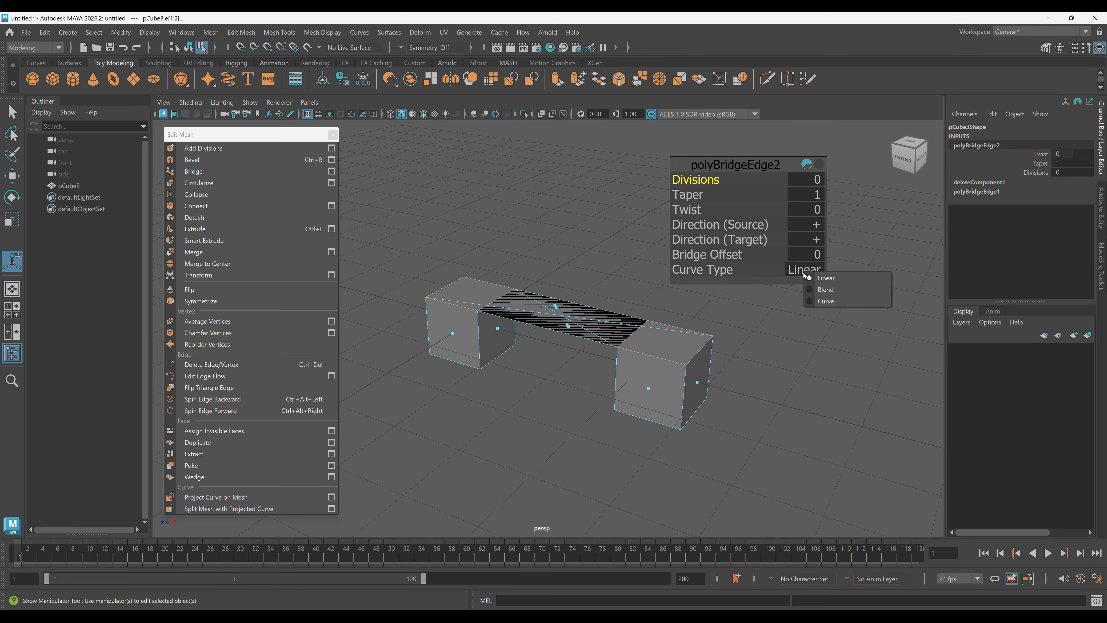
pyautogui.click(818, 289)
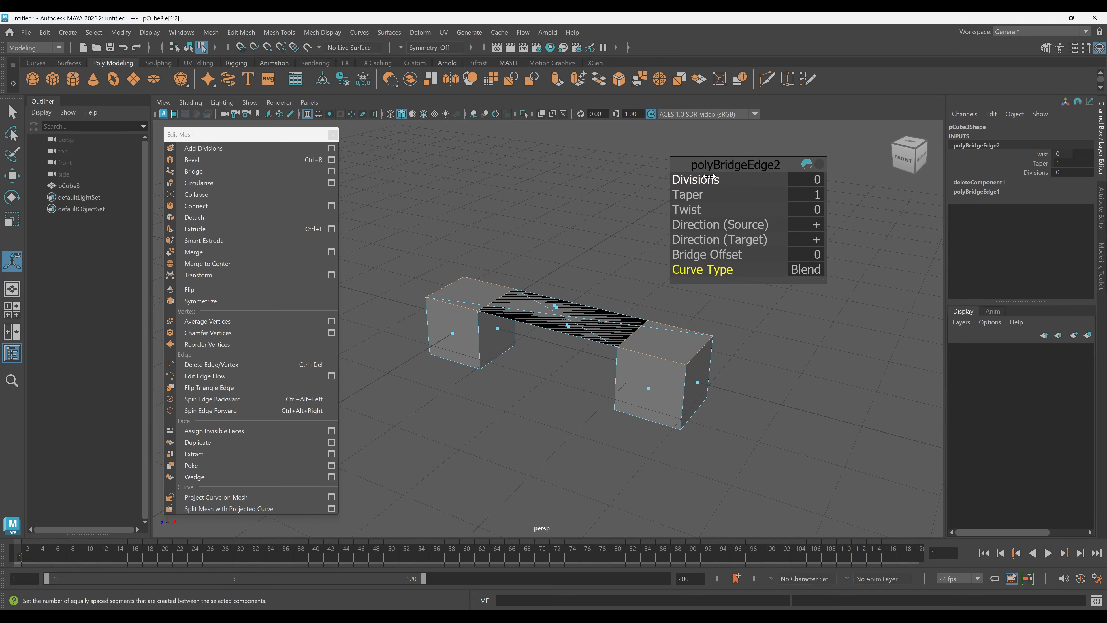
pyautogui.moveTo(692, 179); pyautogui.dragTo(712, 183)
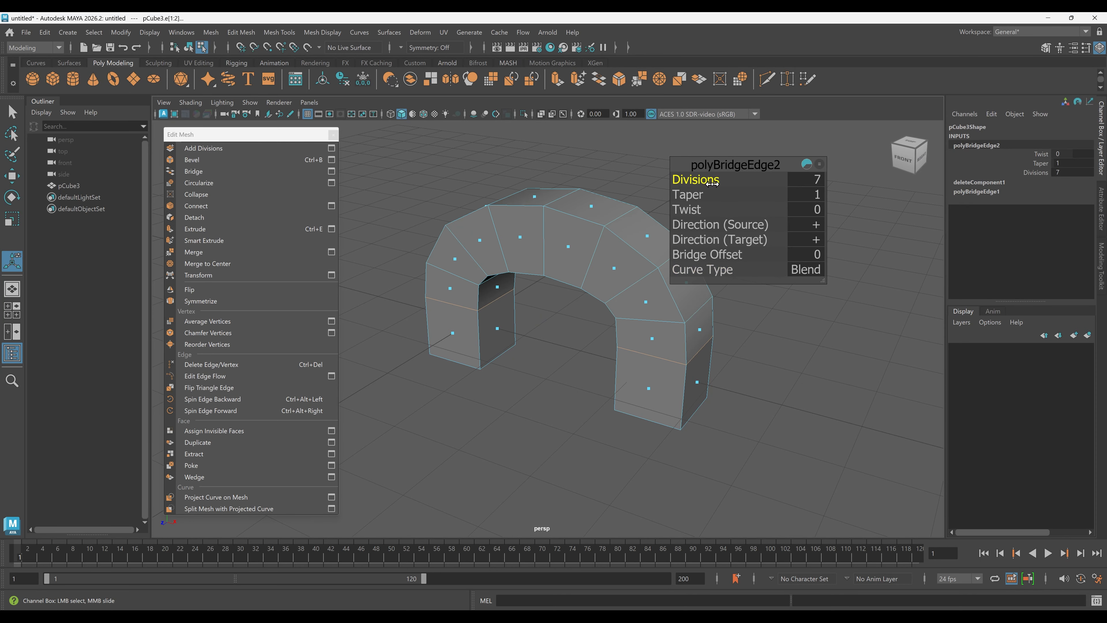
pyautogui.moveTo(562, 270)
pyautogui.keyDown('alt'); pyautogui.mouseDown()
pyautogui.moveTo(576, 272)
pyautogui.moveTo(537, 273)
pyautogui.moveTo(551, 262)
pyautogui.mouseUp(); pyautogui.keyUp('alt')
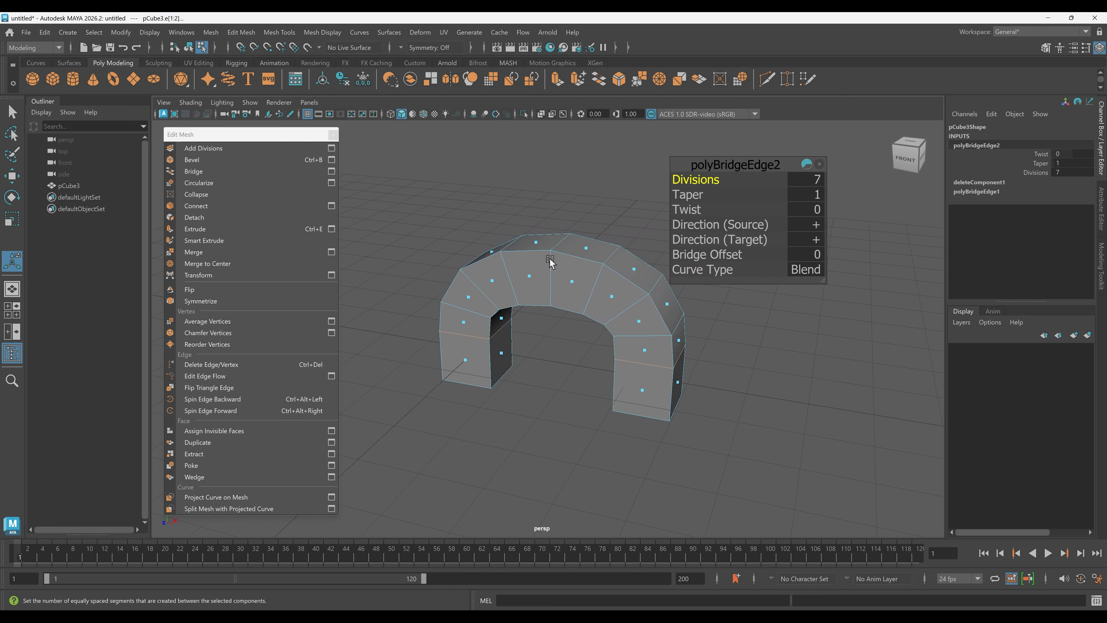
pyautogui.moveTo(685, 180)
pyautogui.mouseDown()
pyautogui.moveTo(727, 185)
pyautogui.moveTo(693, 182)
pyautogui.mouseUp()
pyautogui.keyDown('alt'); pyautogui.moveTo(579, 238); pyautogui.dragTo(575, 230); pyautogui.keyUp('alt')
# Step: Undo the division changes and the bridge between the top faces, and return to object mode
pyautogui.hotkey('ctrl', 'z')
pyautogui.hotkey('ctrl', 'z')
pyautogui.hotkey('ctrl', 'z')
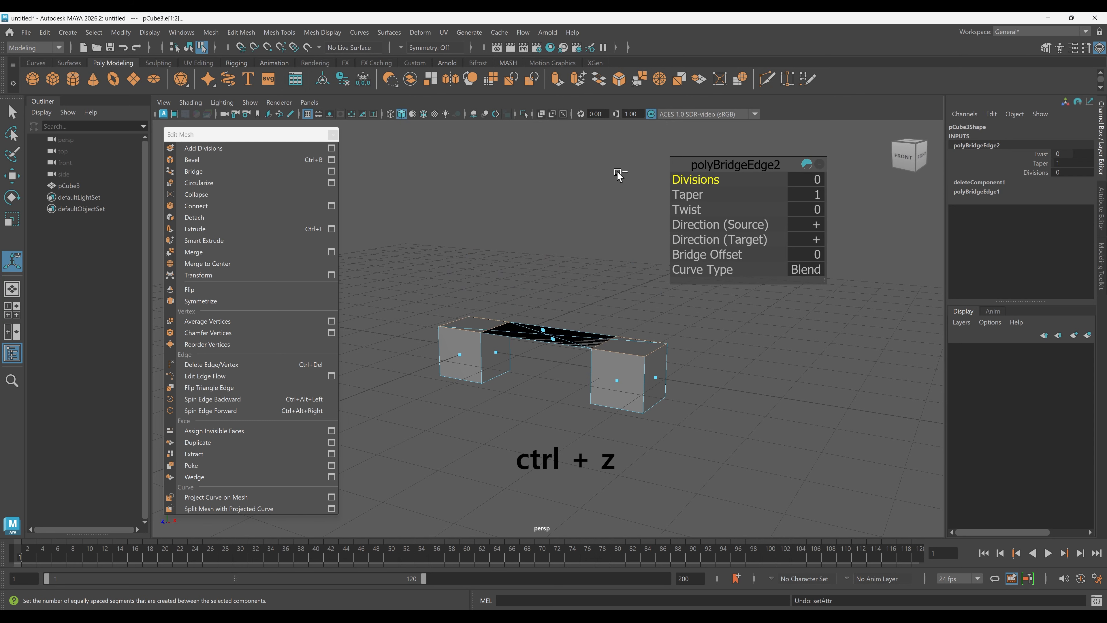
pyautogui.hotkey('ctrl', 'z')
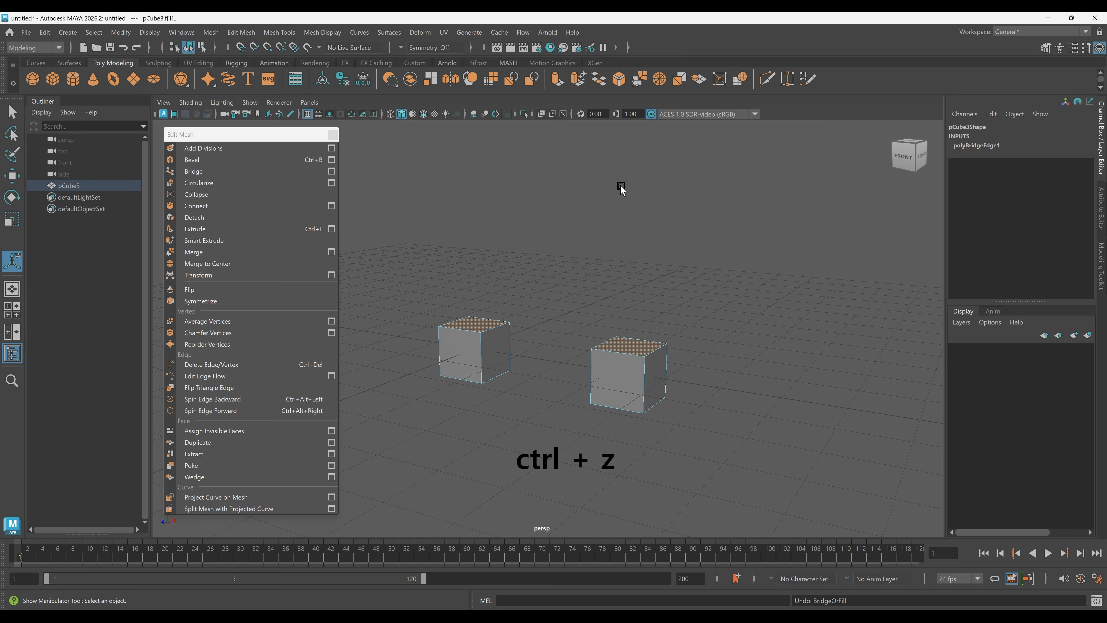
pyautogui.moveTo(621, 188); pyautogui.dragTo(665, 170, button='right')
pyautogui.keyDown('alt'); pyautogui.moveTo(636, 344); pyautogui.dragTo(638, 329, button='middle'); pyautogui.keyUp('alt')
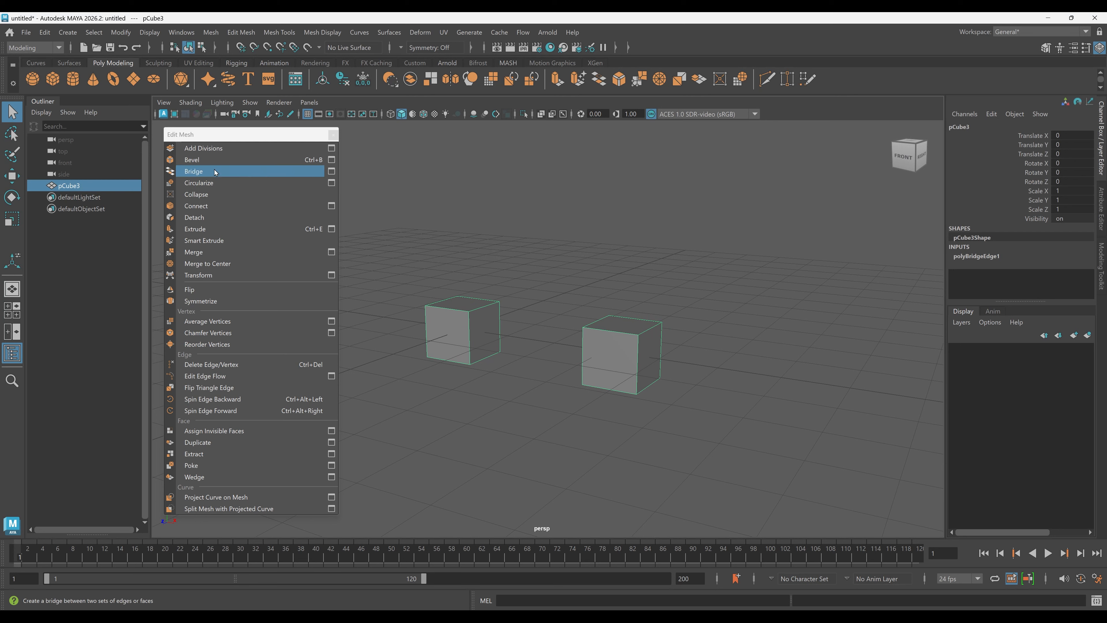
# Step: Bridge the top faces of the two cubes with the bridge type Smooth path + curve
pyautogui.click(332, 171)
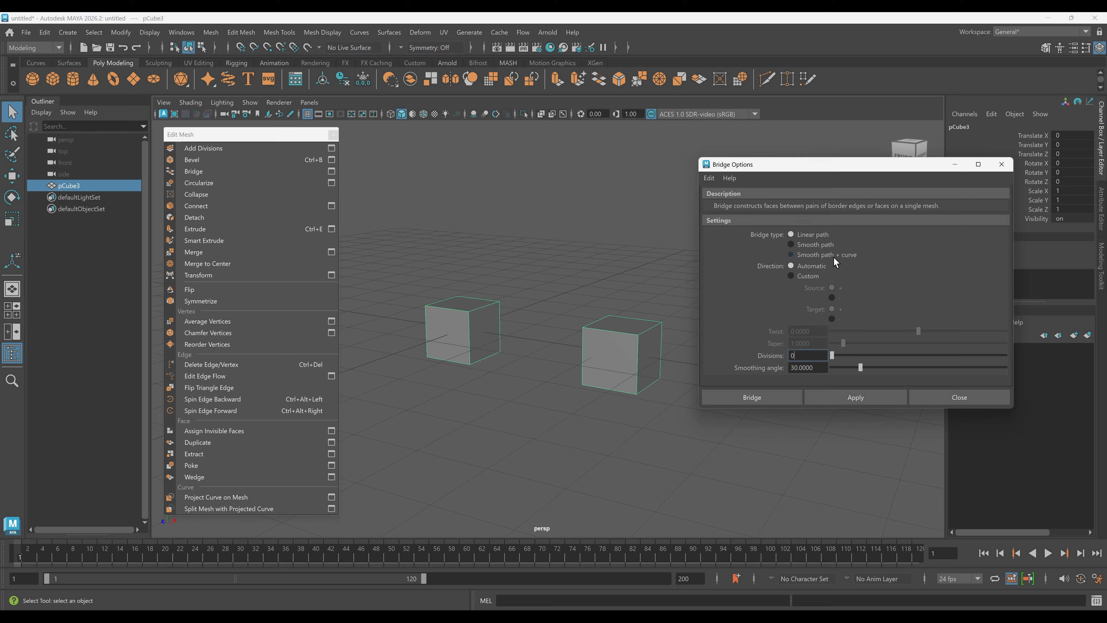
pyautogui.click(808, 257)
pyautogui.moveTo(462, 300); pyautogui.dragTo(462, 321, button='right')
pyautogui.click(461, 304)
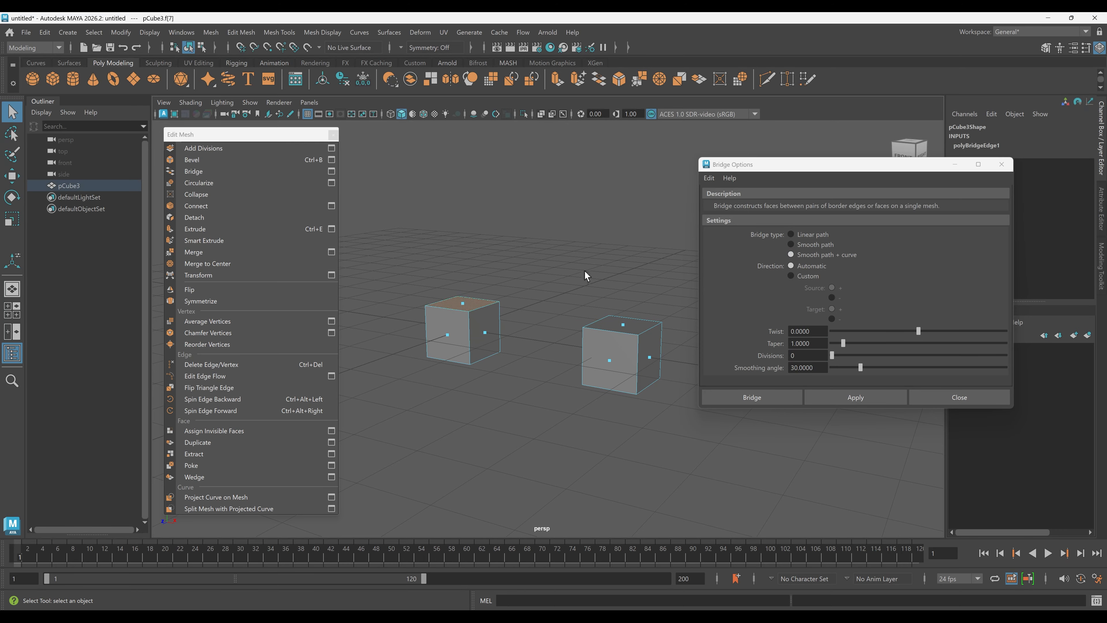
pyautogui.keyDown('shift'); pyautogui.click(624, 323); pyautogui.keyUp('shift')
pyautogui.click(753, 403)
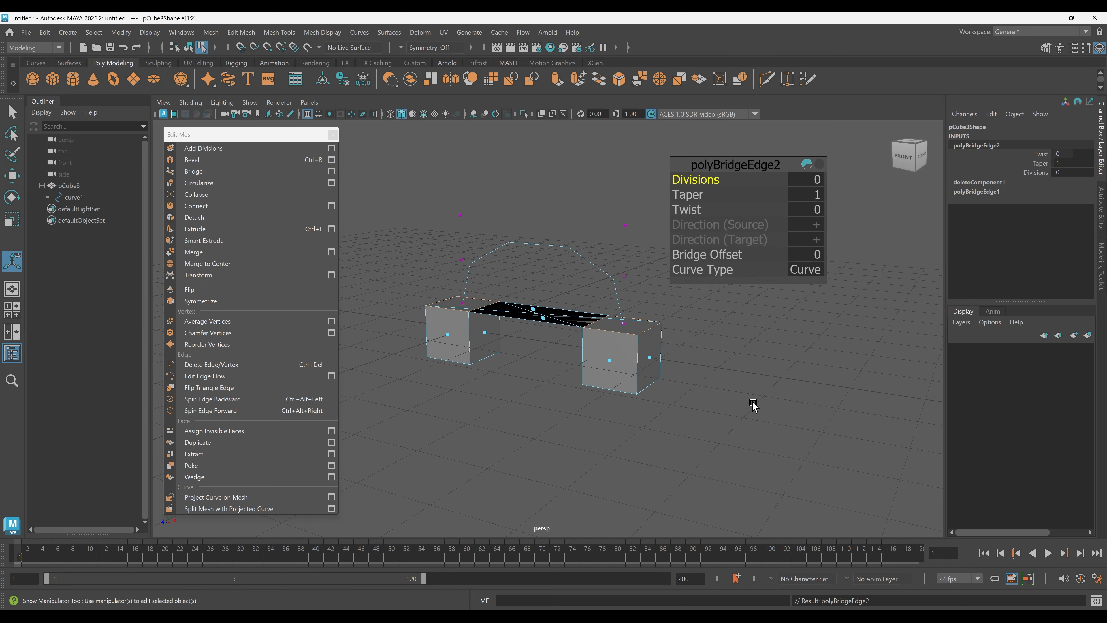
pyautogui.keyDown('alt'); pyautogui.moveTo(605, 317); pyautogui.dragTo(607, 314, button='right'); pyautogui.keyUp('alt')
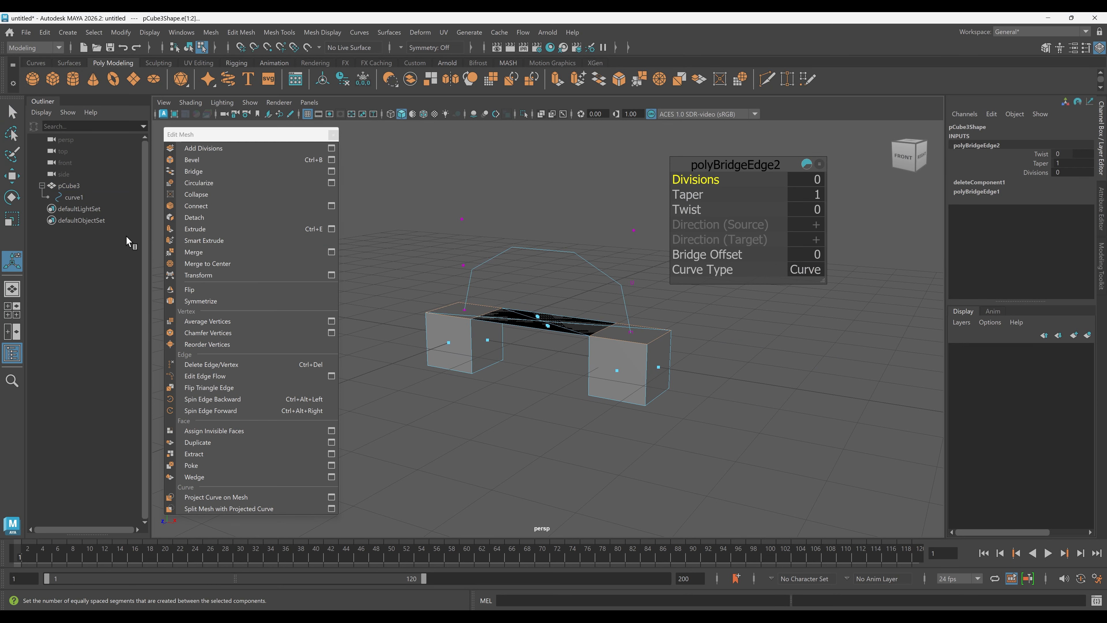
# Step: Set the curve-driven bridge's divisions to 8
pyautogui.click(73, 198)
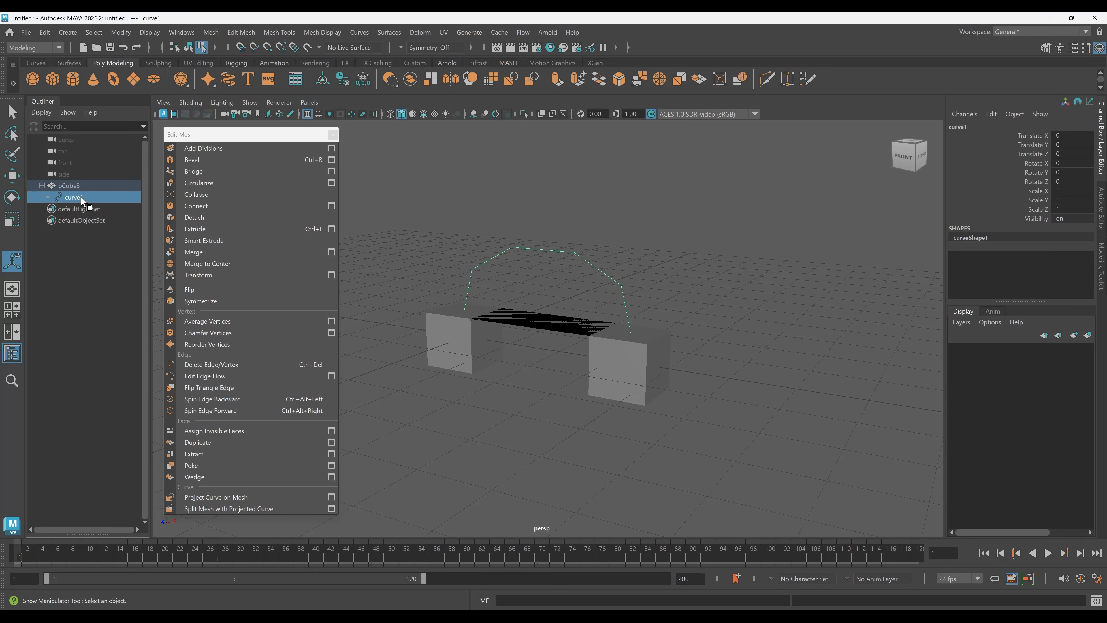
pyautogui.press('q')
pyautogui.hotkey('ctrl', 'z')
pyautogui.hotkey('ctrl', 'z')
pyautogui.moveTo(755, 308)
pyautogui.keyDown('alt'); pyautogui.mouseDown()
pyautogui.moveTo(768, 323)
pyautogui.moveTo(769, 294)
pyautogui.mouseUp(); pyautogui.keyUp('alt')
pyautogui.moveTo(678, 184); pyautogui.dragTo(711, 185)
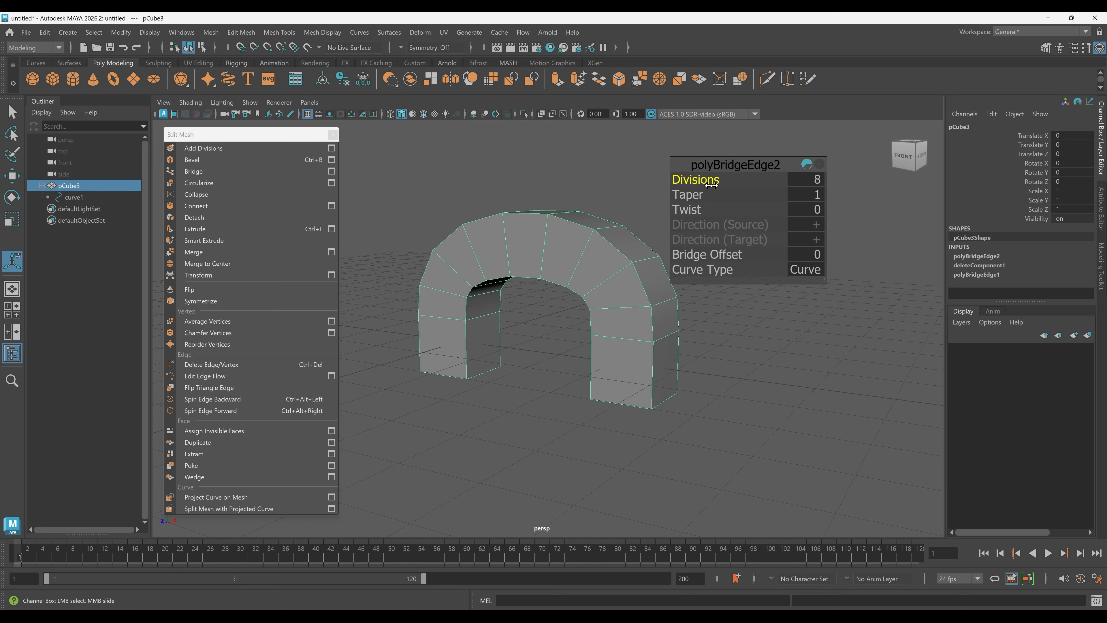
# Step: Switch to wireframe display and move the upper control vertices of the bridge curve upward
pyautogui.click(71, 197)
pyautogui.press('4')
pyautogui.moveTo(544, 171); pyautogui.dragTo(525, 171, button='right')
pyautogui.keyDown('alt'); pyautogui.moveTo(610, 234); pyautogui.dragTo(632, 253); pyautogui.keyUp('alt')
pyautogui.moveTo(622, 216); pyautogui.dragTo(610, 194, button='right')
pyautogui.moveTo(441, 223); pyautogui.dragTo(658, 264)
pyautogui.press('w')
pyautogui.moveTo(548, 218); pyautogui.dragTo(550, 185)
# Step: Move the two upper control vertices of the bridge curve inward one at a time, and return to object mode
pyautogui.keyDown('alt'); pyautogui.moveTo(559, 192); pyautogui.dragTo(606, 213); pyautogui.keyUp('alt')
pyautogui.click(658, 248)
pyautogui.moveTo(695, 209)
pyautogui.mouseDown()
pyautogui.moveTo(679, 218)
pyautogui.moveTo(705, 212)
pyautogui.moveTo(681, 218)
pyautogui.mouseUp()
pyautogui.keyDown('alt'); pyautogui.moveTo(628, 225); pyautogui.dragTo(584, 234); pyautogui.keyUp('alt')
pyautogui.click(471, 246)
pyautogui.moveTo(515, 250); pyautogui.dragTo(543, 256)
pyautogui.keyDown('alt'); pyautogui.moveTo(564, 250); pyautogui.dragTo(544, 247); pyautogui.keyUp('alt')
pyautogui.moveTo(420, 212); pyautogui.dragTo(617, 335)
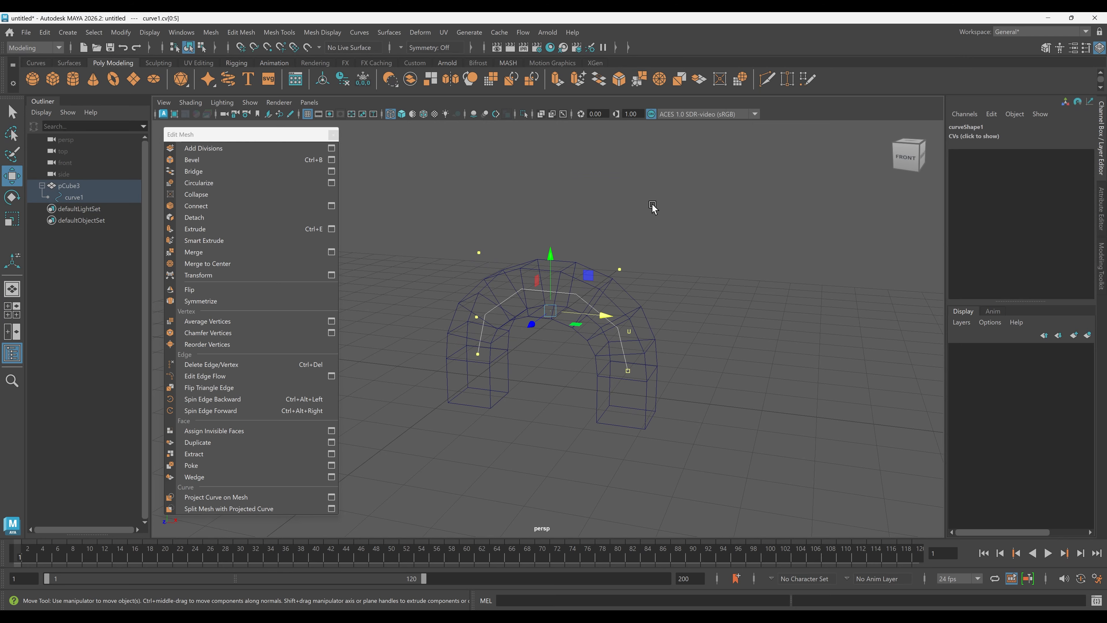
pyautogui.moveTo(651, 201); pyautogui.dragTo(676, 181, button='right')
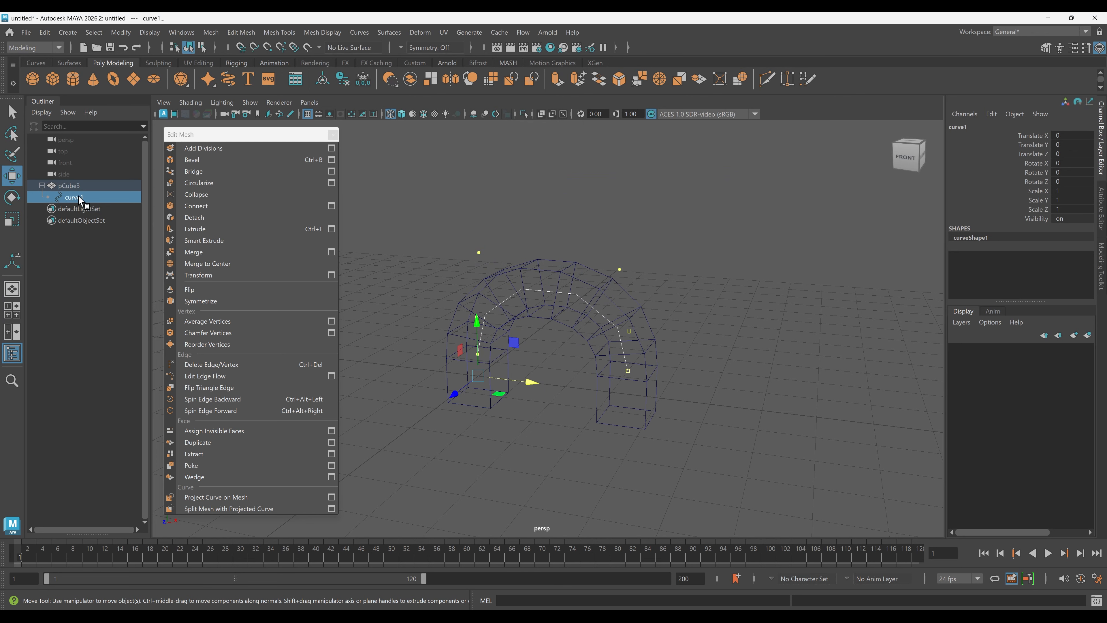
# Step: Open the Rebuild Curve options for the bridge curve and examine its edit points
pyautogui.click(361, 33)
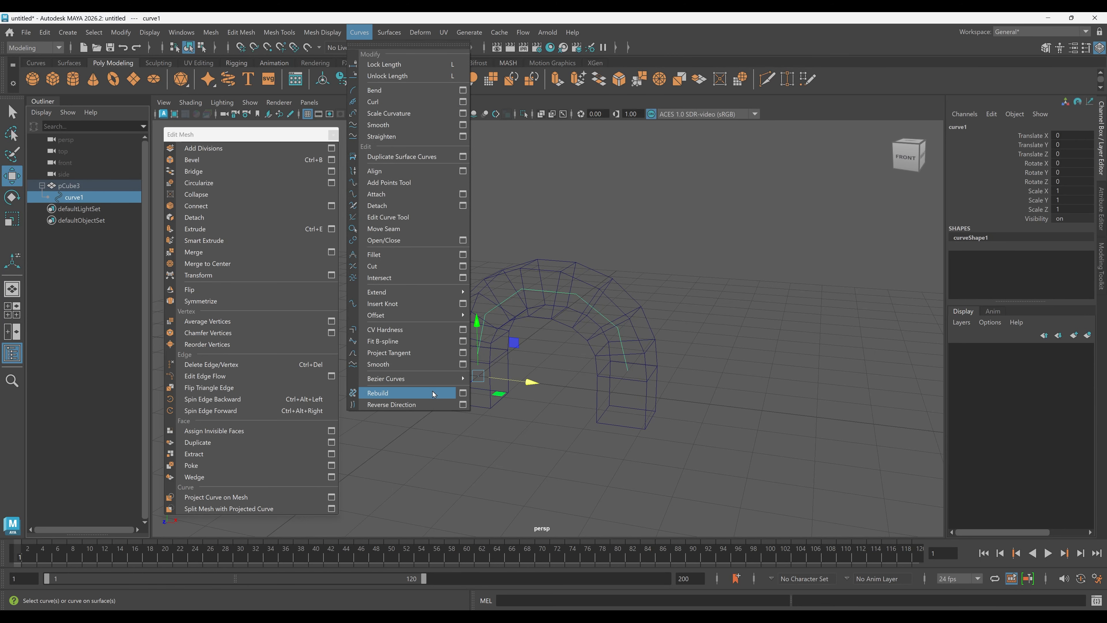
pyautogui.click(463, 394)
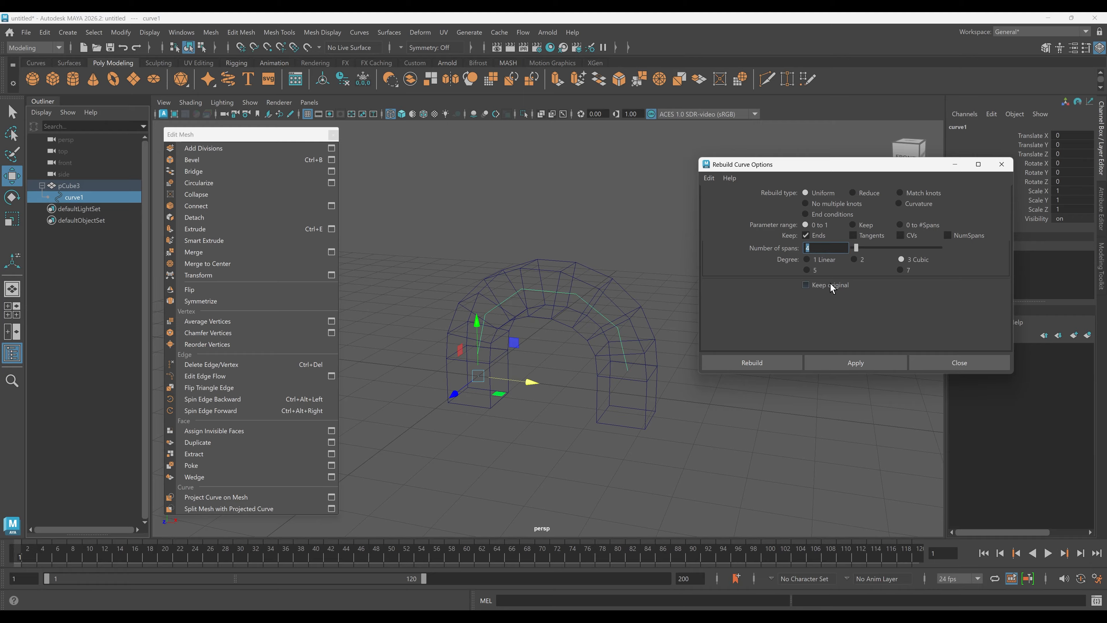
pyautogui.scroll(2, 601, 248)
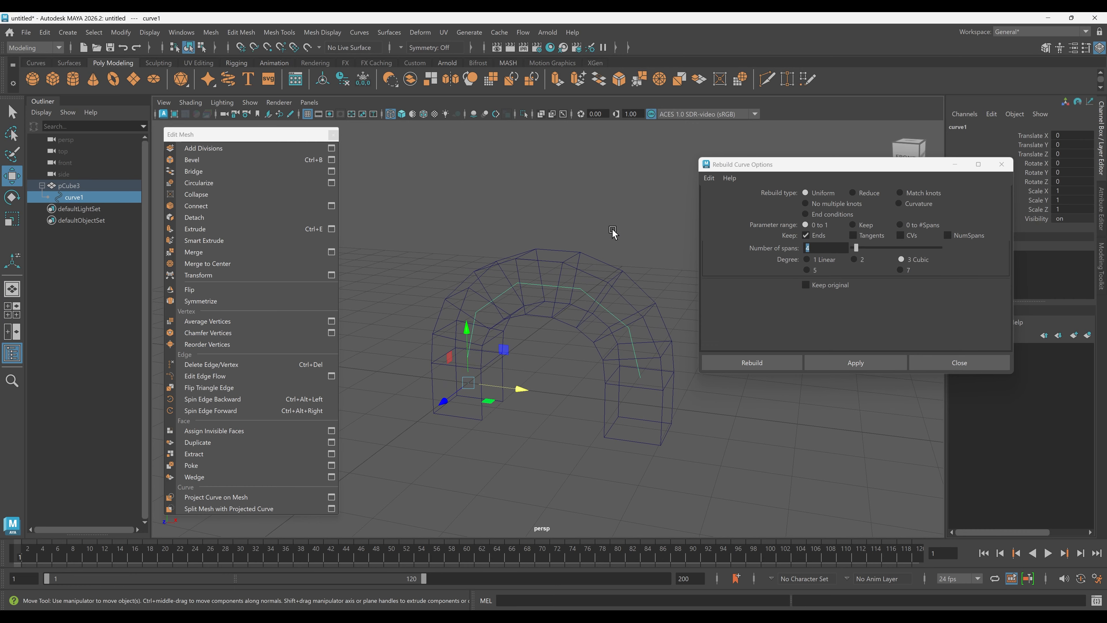
pyautogui.rightClick(605, 217)
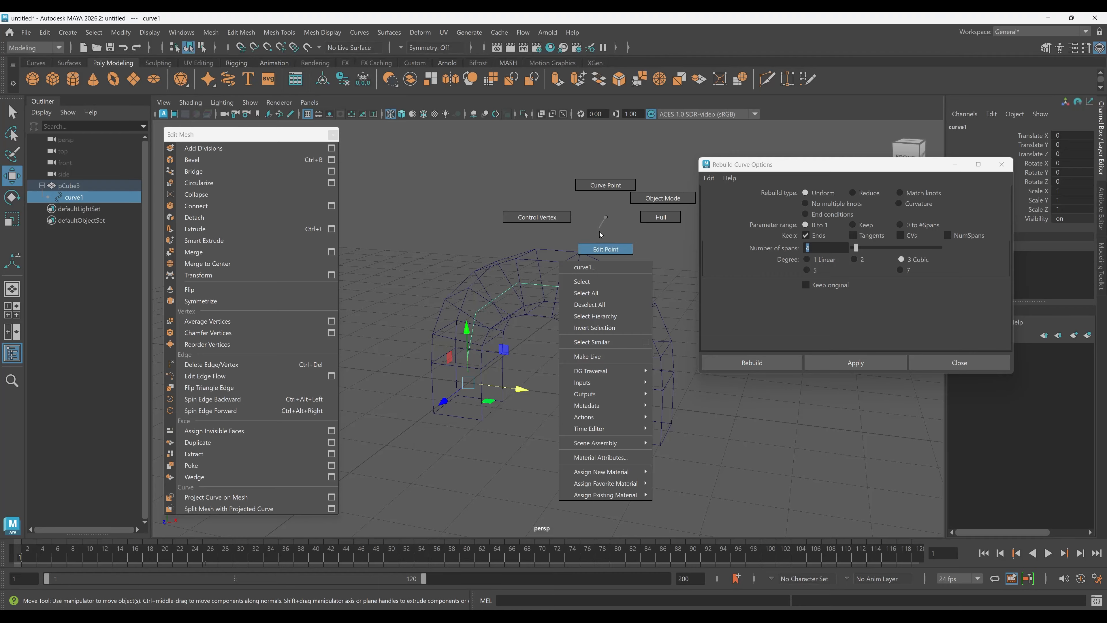
pyautogui.click(604, 248)
pyautogui.moveTo(416, 221); pyautogui.dragTo(621, 413)
pyautogui.keyDown('alt'); pyautogui.moveTo(487, 361); pyautogui.dragTo(592, 355); pyautogui.keyUp('alt')
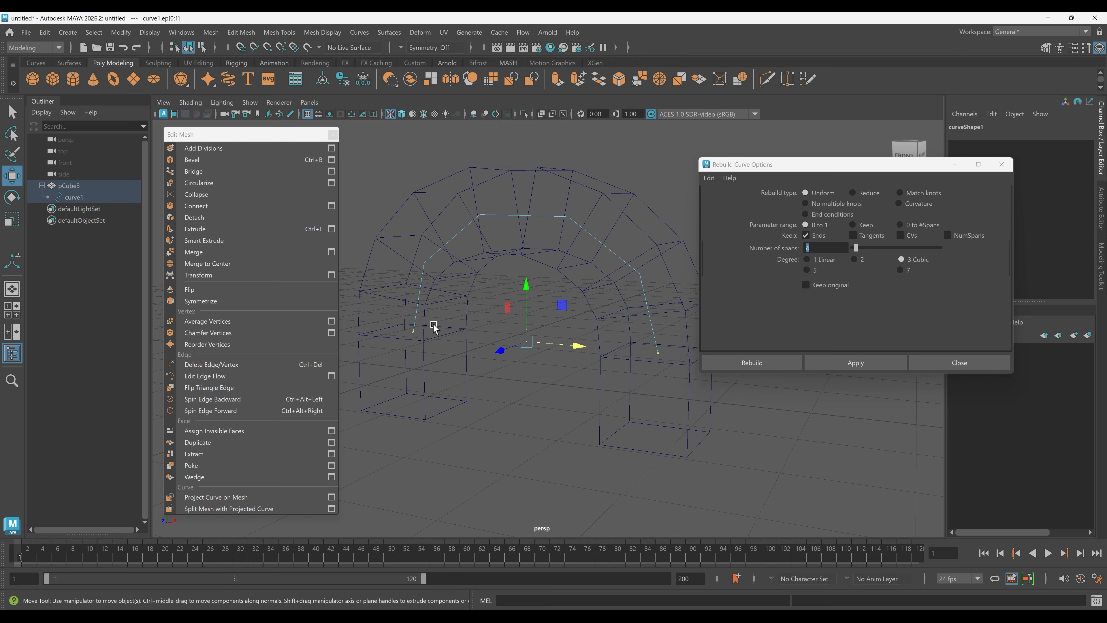
# Step: Rebuild the bridge curve uniformly with 4 spans and degree 3 Cubic, and select its edit points
pyautogui.click(836, 250)
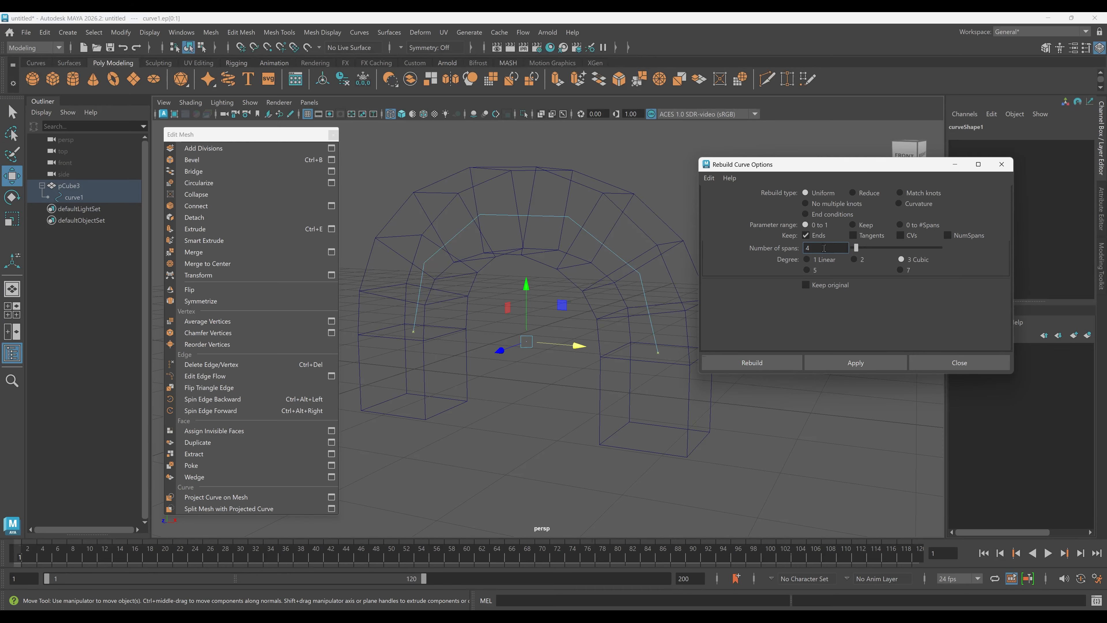
pyautogui.moveTo(622, 160); pyautogui.dragTo(648, 152, button='right')
pyautogui.click(852, 362)
pyautogui.keyDown('alt'); pyautogui.moveTo(518, 358); pyautogui.dragTo(587, 237); pyautogui.keyUp('alt')
pyautogui.moveTo(648, 173); pyautogui.dragTo(650, 190, button='right')
pyautogui.moveTo(384, 215); pyautogui.dragTo(629, 391)
pyautogui.keyDown('alt'); pyautogui.moveTo(499, 339); pyautogui.dragTo(504, 353); pyautogui.keyUp('alt')
pyautogui.press('q')
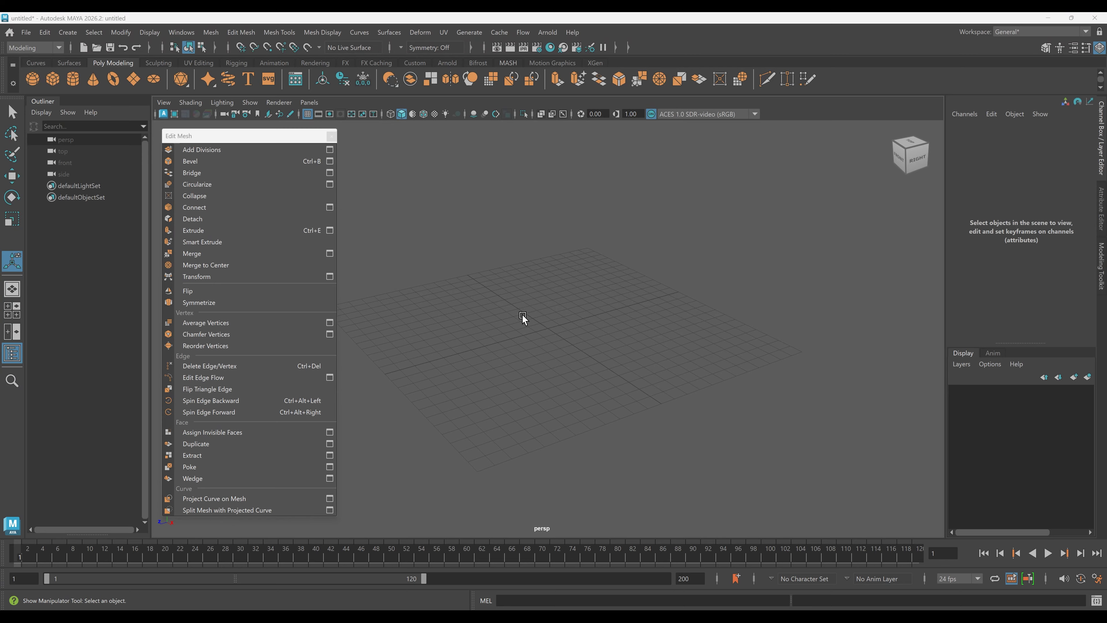
# Step: Create a polygon cylinder with a radius of 4 and a height of 10
pyautogui.click(73, 78)
pyautogui.scroll(5, 629, 289)
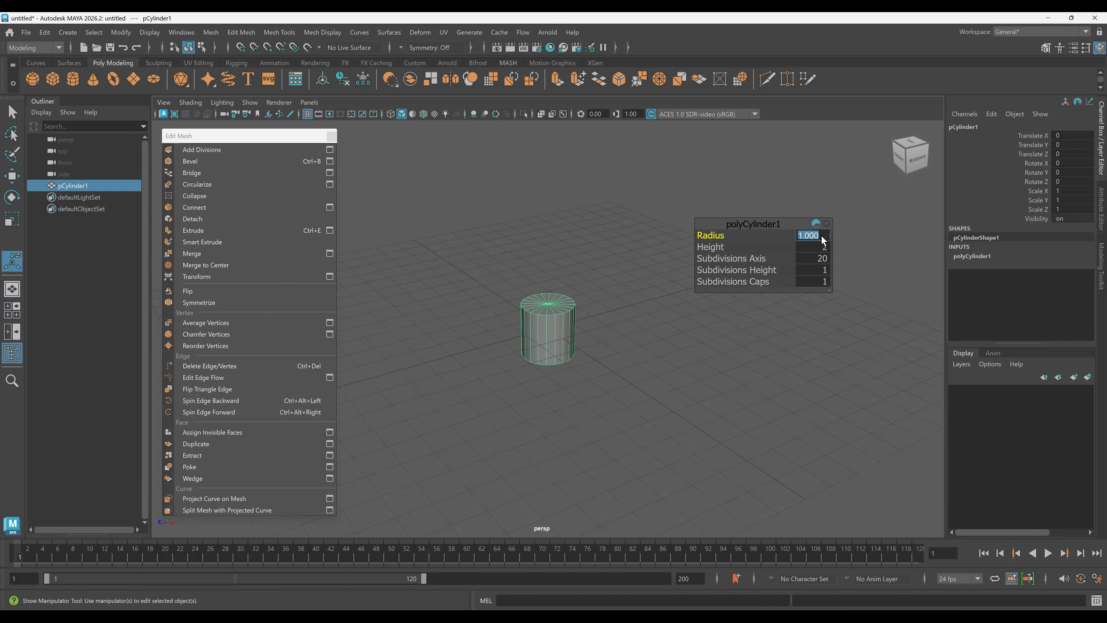
pyautogui.write('4')
pyautogui.press('Return')
pyautogui.click(822, 245)
pyautogui.write('10')
pyautogui.press('Return')
# Step: Set the cylinder's subdivisions to 18 around the axis, 8 along the height and 3 on the caps
pyautogui.click(822, 258)
pyautogui.write('18')
pyautogui.press('Return')
pyautogui.click(824, 271)
pyautogui.write('8')
pyautogui.press('Return')
pyautogui.click(820, 280)
pyautogui.write('3')
pyautogui.press('Return')
pyautogui.scroll(-3, 518, 294)
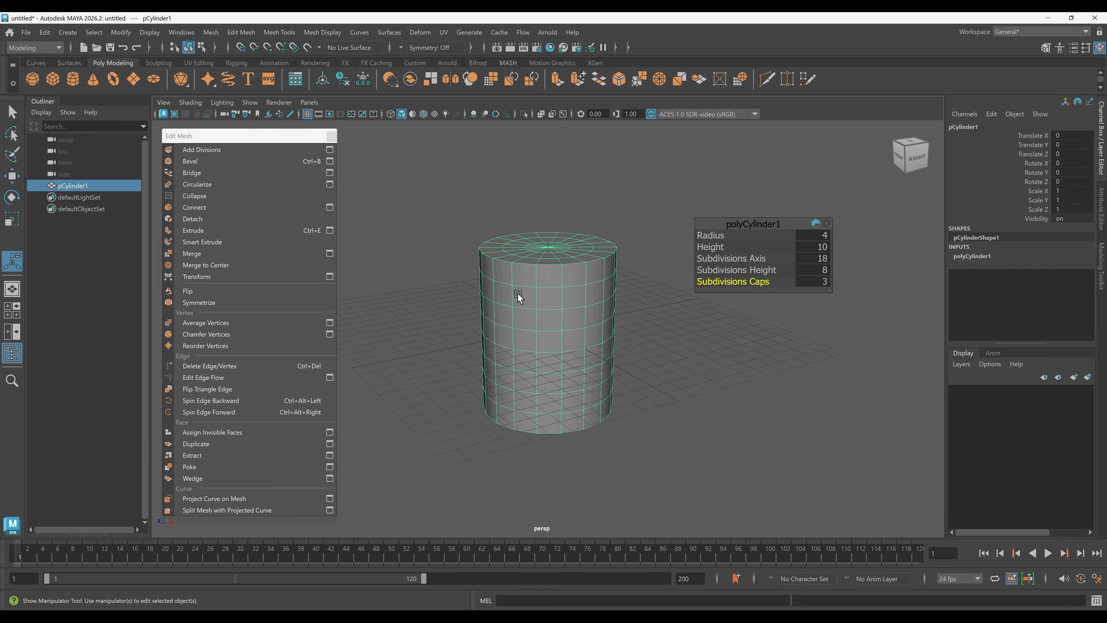
# Step: Select all faces of the cylinder's top cap in wireframe display and delete them
pyautogui.moveTo(545, 250); pyautogui.dragTo(548, 279, button='right')
pyautogui.keyDown('alt'); pyautogui.moveTo(567, 280); pyautogui.dragTo(574, 318, button='middle'); pyautogui.keyUp('alt')
pyautogui.keyDown('alt'); pyautogui.moveTo(574, 318); pyautogui.dragTo(526, 239); pyautogui.keyUp('alt')
pyautogui.press('4')
pyautogui.moveTo(414, 236); pyautogui.dragTo(667, 289)
pyautogui.press('Delete')
# Step: Select the open top border edge loop and extrude it inward with a Local Translate Z of about -0.386 to form the rim
pyautogui.moveTo(678, 238); pyautogui.dragTo(678, 210, button='right')
pyautogui.doubleClick(587, 252)
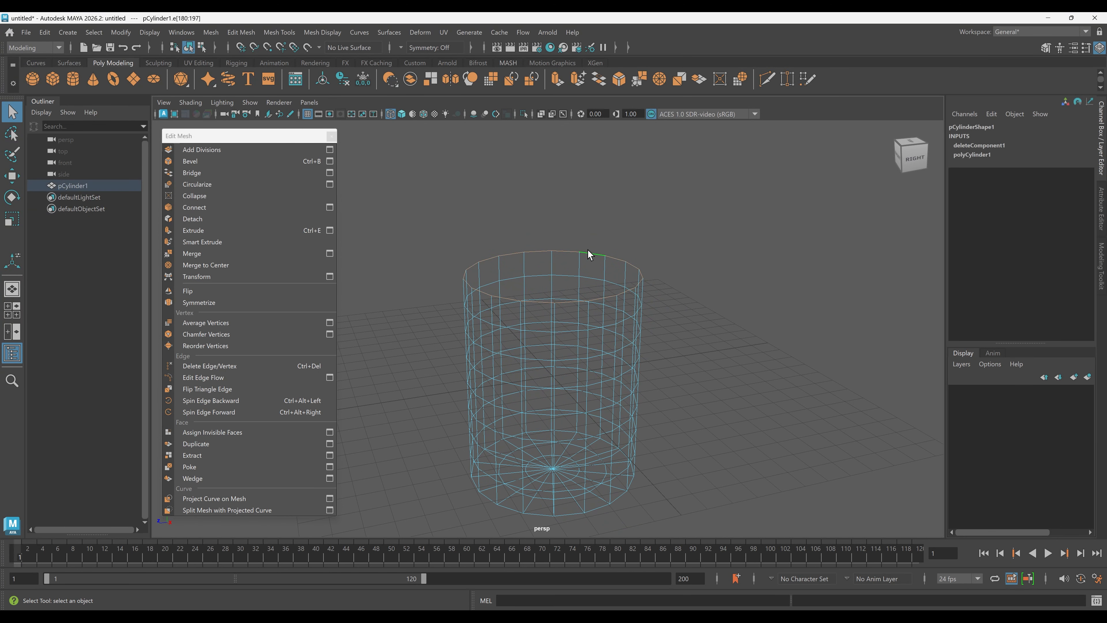
pyautogui.press('5')
pyautogui.keyDown('alt'); pyautogui.moveTo(618, 282); pyautogui.dragTo(615, 297); pyautogui.keyUp('alt')
pyautogui.keyDown('alt'); pyautogui.moveTo(615, 297); pyautogui.dragTo(694, 299, button='right'); pyautogui.keyUp('alt')
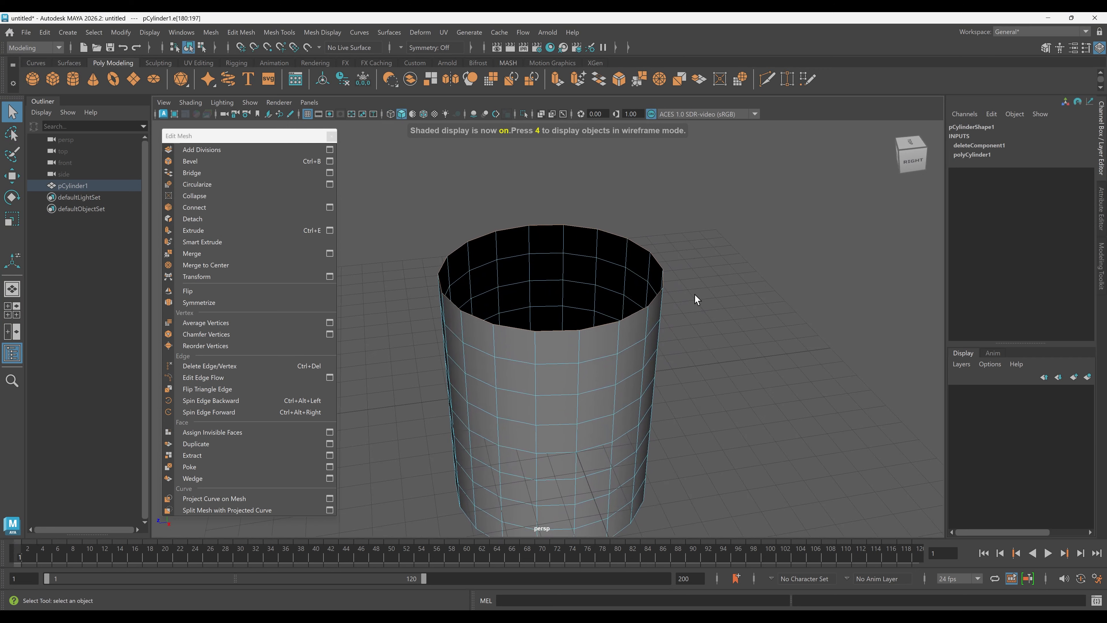
pyautogui.hotkey('ctrl', 'e')
pyautogui.moveTo(660, 327); pyautogui.dragTo(649, 323)
pyautogui.keyDown('alt'); pyautogui.moveTo(649, 323); pyautogui.dragTo(620, 283, button='middle'); pyautogui.keyUp('alt')
pyautogui.keyDown('alt'); pyautogui.moveTo(621, 282); pyautogui.dragTo(638, 299, button='right'); pyautogui.keyUp('alt')
pyautogui.keyDown('alt'); pyautogui.moveTo(637, 299); pyautogui.dragTo(646, 314); pyautogui.keyUp('alt')
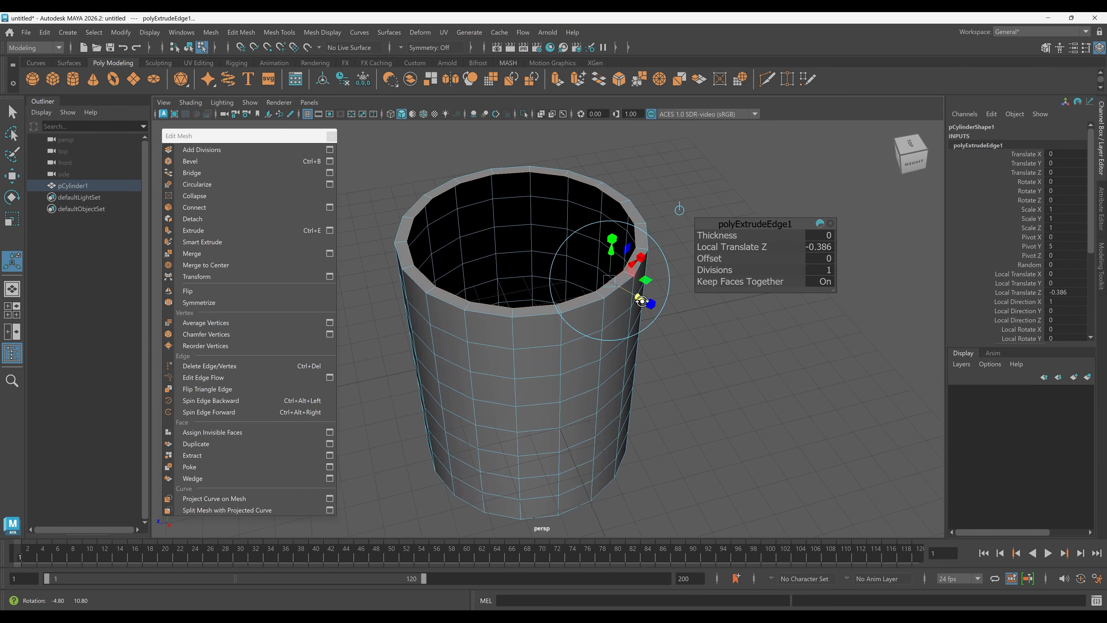
# Step: Extrude the inner rim edge down inside the cylinder with a Local Translate Z of about -9.222 and 6 divisions
pyautogui.hotkey('ctrl', 'e')
pyautogui.keyDown('alt'); pyautogui.moveTo(647, 317); pyautogui.dragTo(597, 392); pyautogui.keyUp('alt')
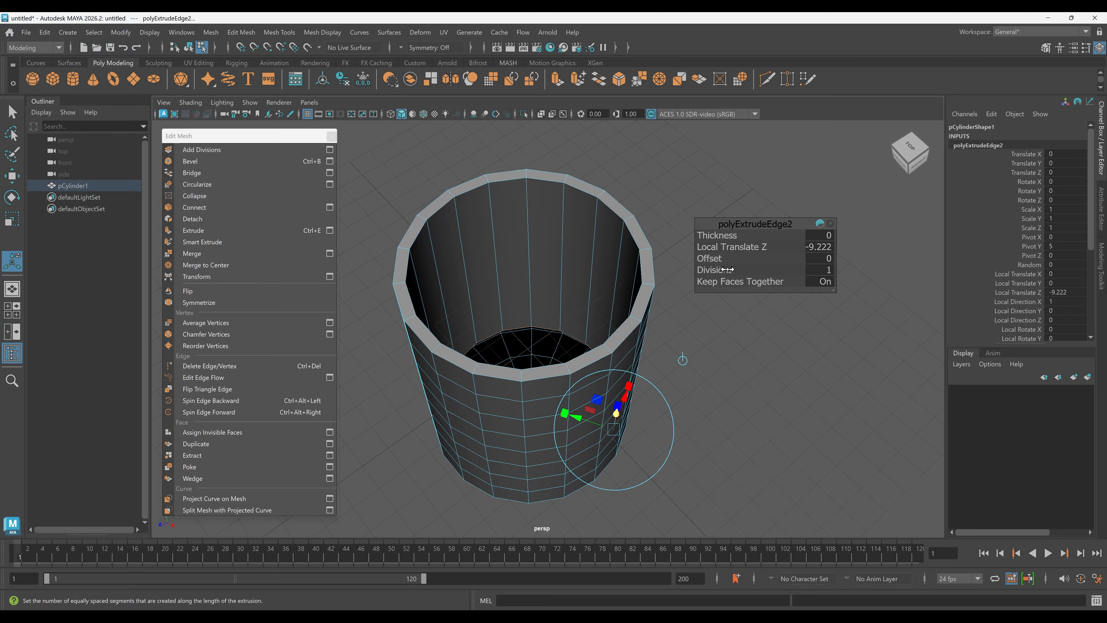
pyautogui.moveTo(713, 270); pyautogui.dragTo(729, 276)
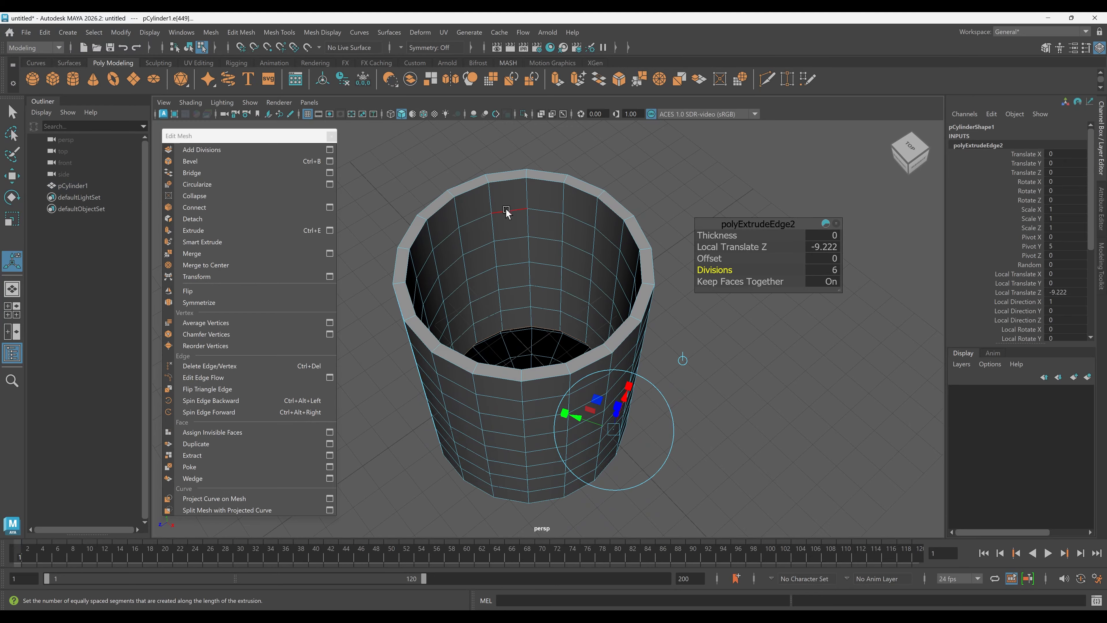
pyautogui.scroll(1, 600, 327)
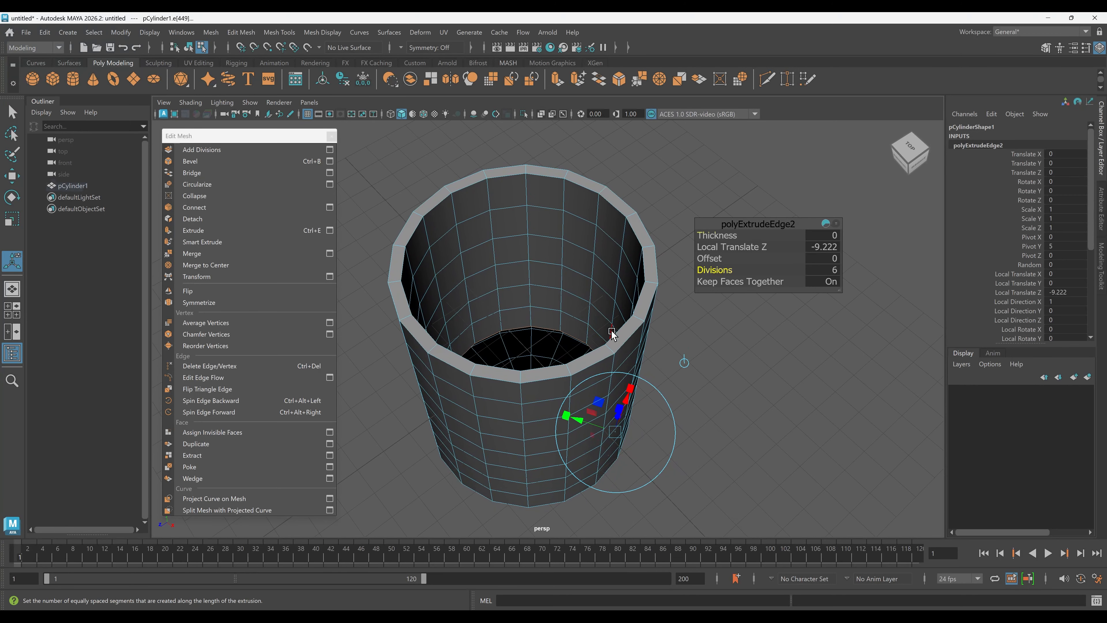
# Step: Extrude the lower inner edge loop inward twice, with Local Translate Z about 0.367 and then Local Translate Y about 1.448
pyautogui.hotkey('ctrl', 'e')
pyautogui.moveTo(584, 426); pyautogui.dragTo(570, 379)
pyautogui.keyDown('alt'); pyautogui.moveTo(569, 380); pyautogui.dragTo(591, 317, button='right'); pyautogui.keyUp('alt')
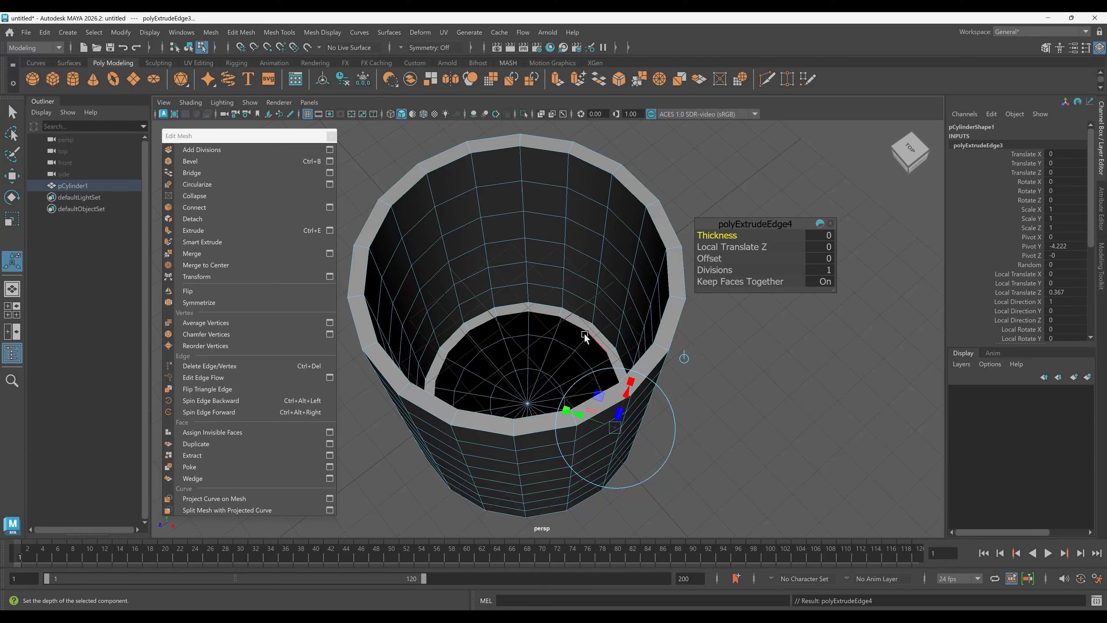
pyautogui.hotkey('ctrl', 'e')
pyautogui.moveTo(580, 413); pyautogui.dragTo(548, 393)
pyautogui.keyDown('alt'); pyautogui.moveTo(566, 333); pyautogui.dragTo(578, 306, button='middle'); pyautogui.keyUp('alt')
pyautogui.keyDown('alt'); pyautogui.moveTo(579, 306); pyautogui.dragTo(615, 336, button='right'); pyautogui.keyUp('alt')
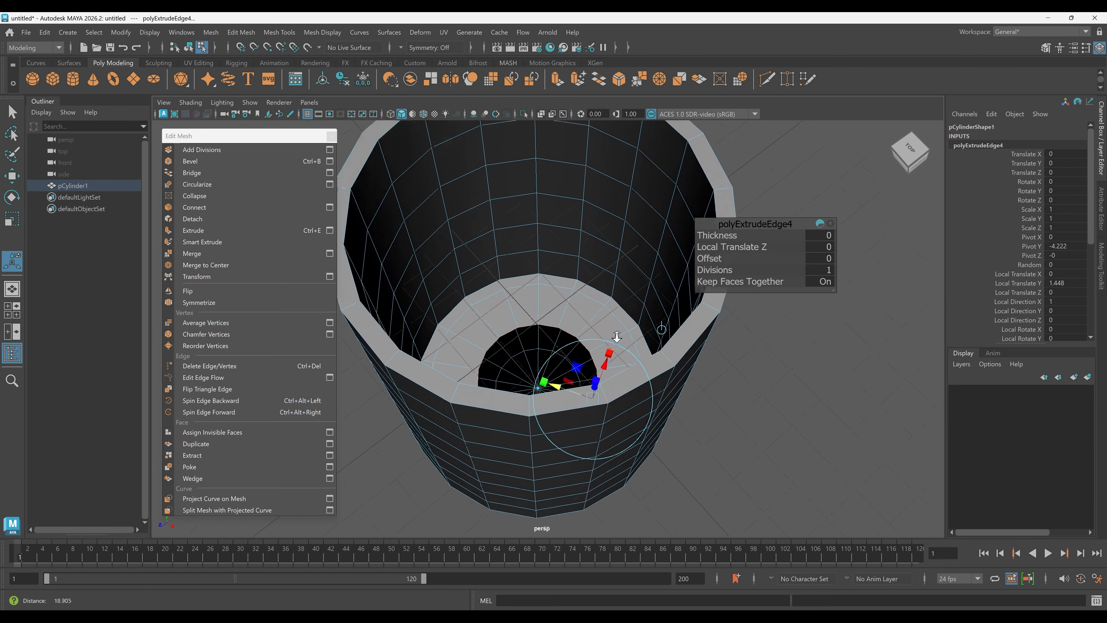
pyautogui.keyDown('alt'); pyautogui.moveTo(615, 336); pyautogui.dragTo(618, 341); pyautogui.keyUp('alt')
# Step: Extrude the inner floor's edge loop once more and merge it to the center to close the floor
pyautogui.hotkey('ctrl', 'e')
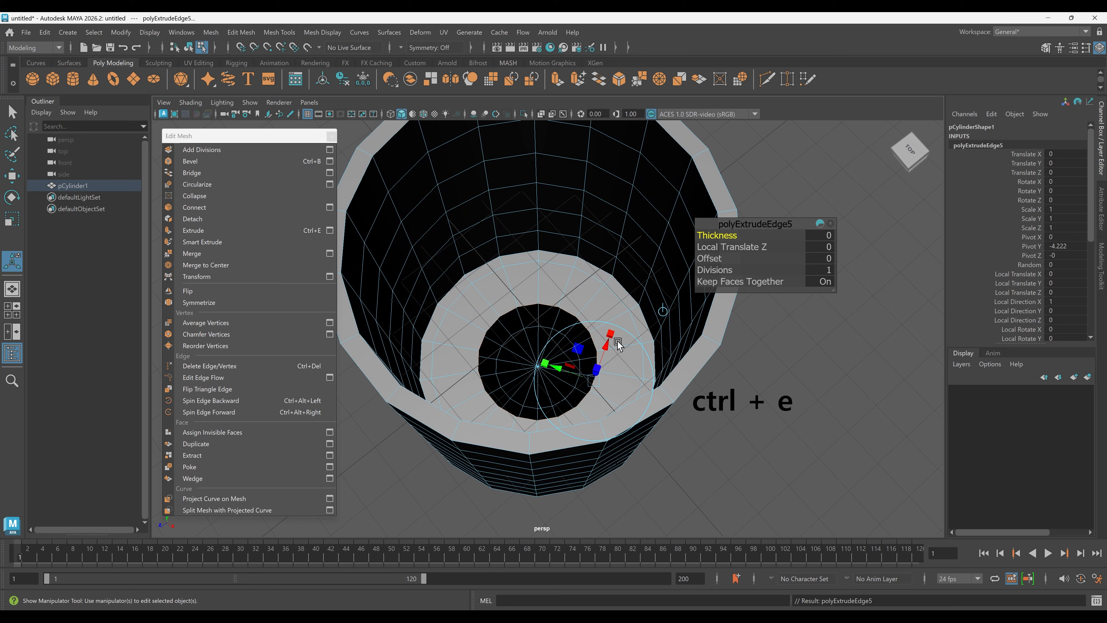
pyautogui.click(228, 266)
pyautogui.keyDown('alt'); pyautogui.moveTo(597, 311); pyautogui.dragTo(533, 240); pyautogui.keyUp('alt')
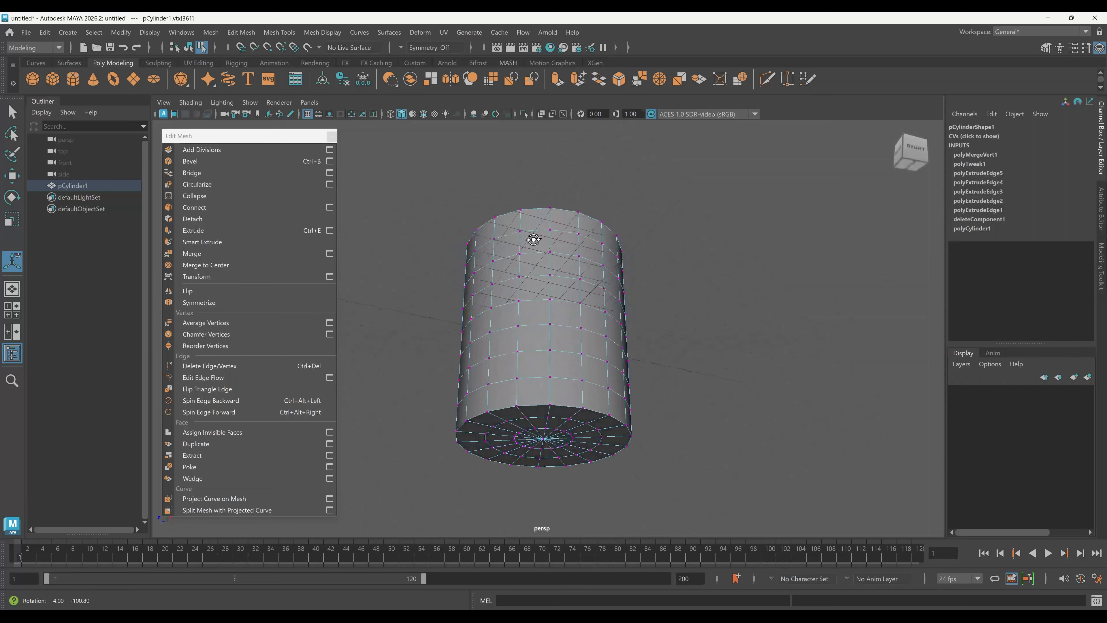
# Step: Return to object mode, examine the cup in smooth preview from above, and switch back to the unsmoothed display
pyautogui.moveTo(569, 232); pyautogui.dragTo(639, 202, button='right')
pyautogui.click(639, 202)
pyautogui.click(586, 274)
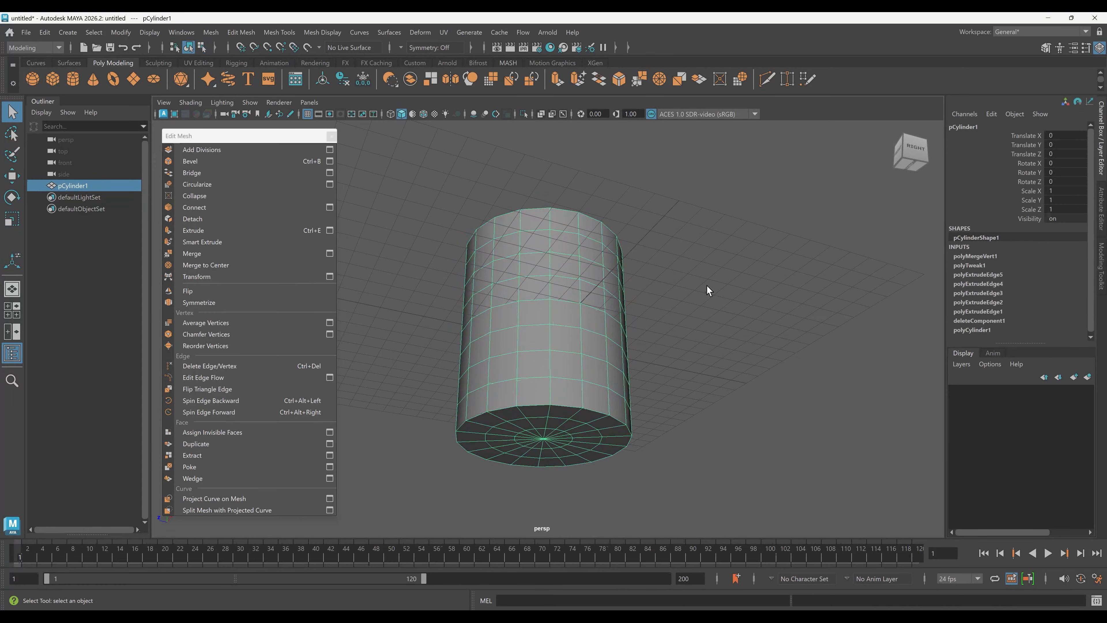
pyautogui.press('3')
pyautogui.click(706, 286)
pyautogui.keyDown('alt'); pyautogui.moveTo(664, 276); pyautogui.dragTo(635, 318); pyautogui.keyUp('alt')
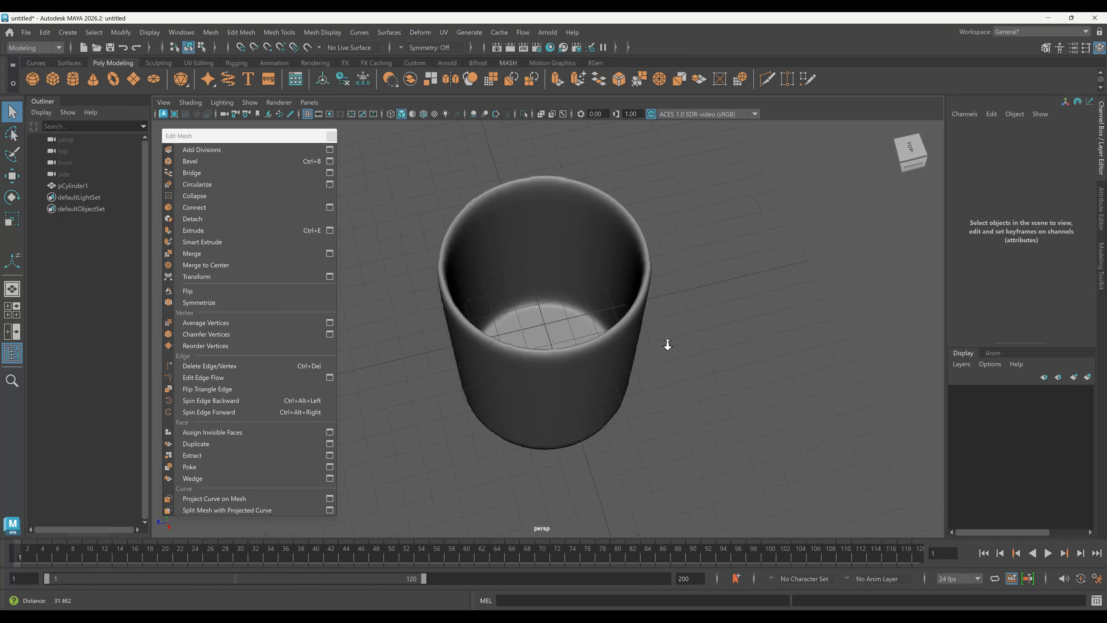
pyautogui.click(582, 251)
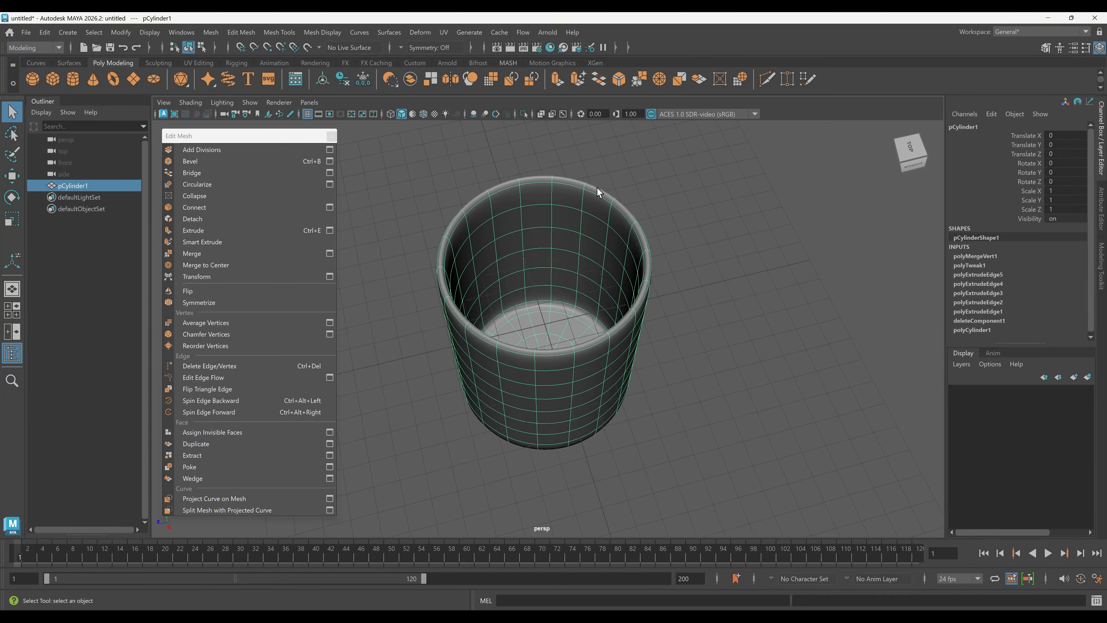
pyautogui.press('1')
pyautogui.keyDown('alt'); pyautogui.moveTo(584, 190); pyautogui.dragTo(587, 205); pyautogui.keyUp('alt')
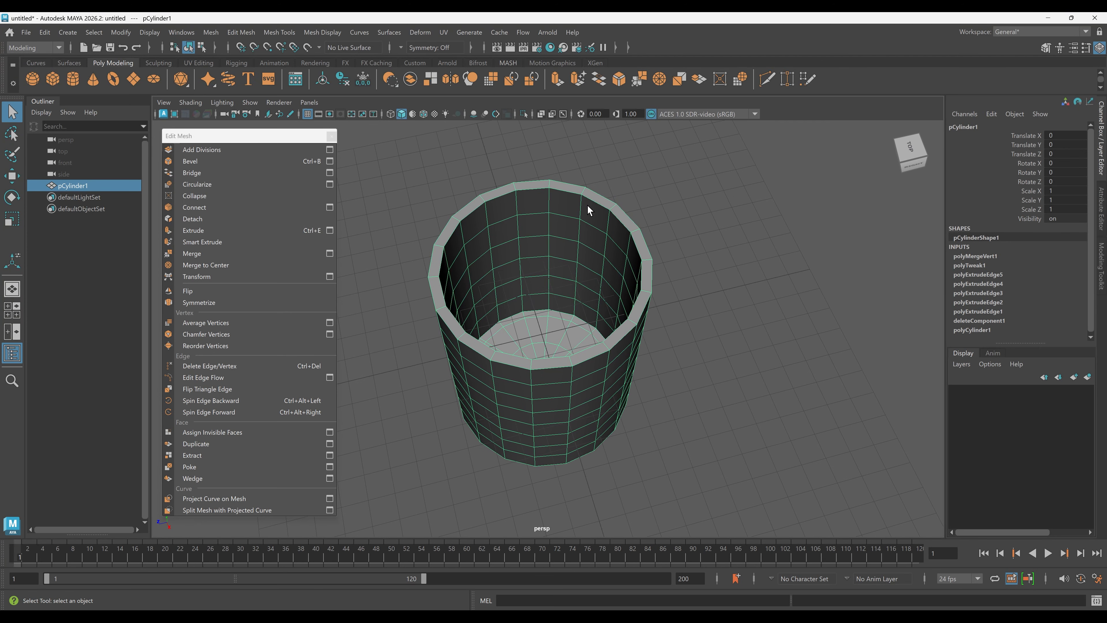
# Step: Insert supporting edge loops close to the cup's top rim, at the lower end of its outer wall and around its underside
pyautogui.click(278, 32)
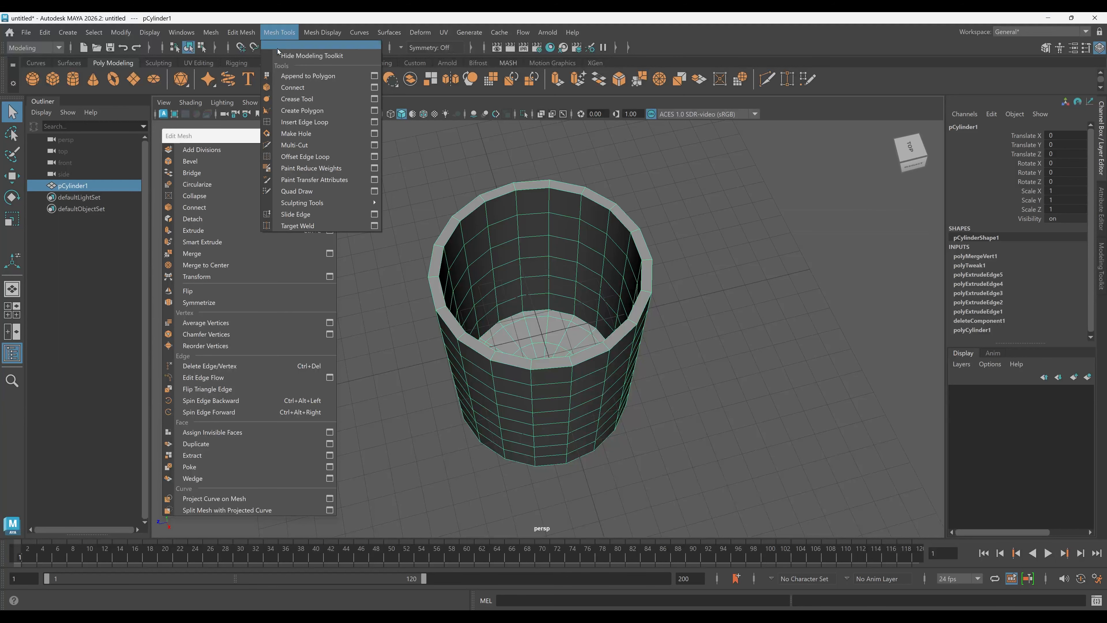
pyautogui.click(304, 122)
pyautogui.keyDown('alt'); pyautogui.moveTo(534, 205); pyautogui.dragTo(525, 240, button='middle'); pyautogui.keyUp('alt')
pyautogui.keyDown('alt'); pyautogui.moveTo(508, 241); pyautogui.dragTo(548, 244, button='right'); pyautogui.keyUp('alt')
pyautogui.keyDown('alt'); pyautogui.moveTo(548, 244); pyautogui.dragTo(490, 250); pyautogui.keyUp('alt')
pyautogui.click(535, 204)
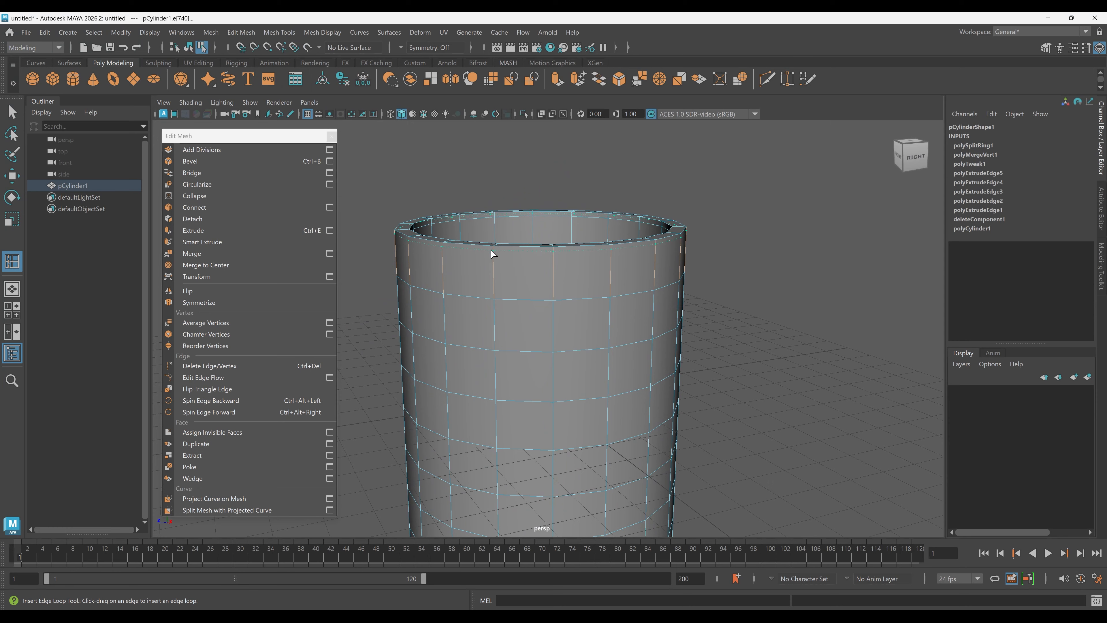
pyautogui.click(493, 251)
pyautogui.keyDown('alt'); pyautogui.moveTo(619, 302); pyautogui.dragTo(531, 348); pyautogui.keyUp('alt')
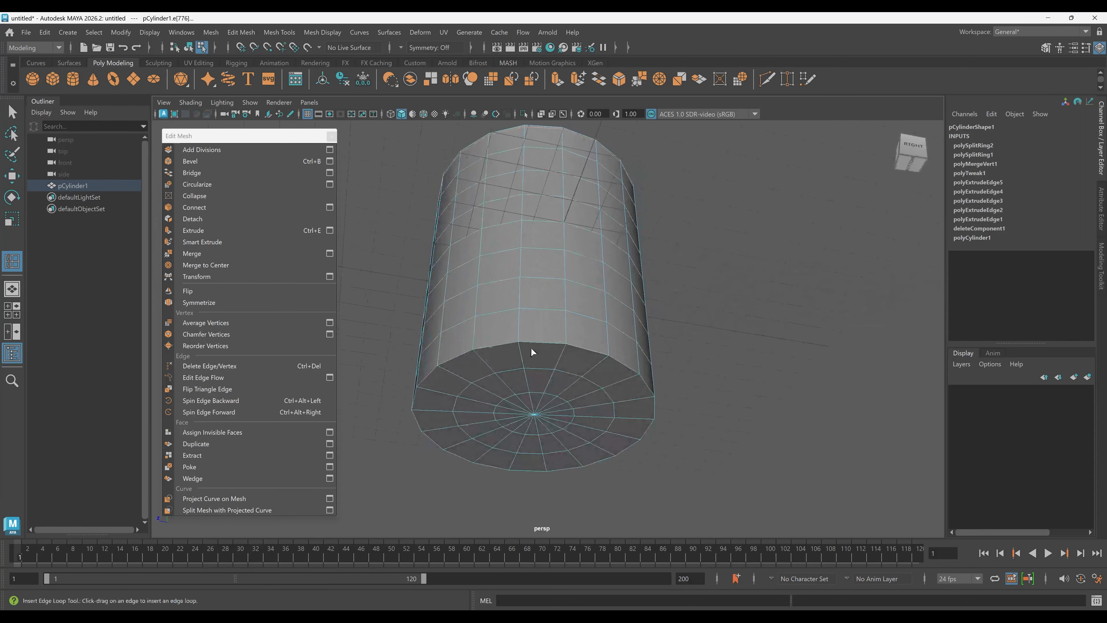
pyautogui.click(519, 337)
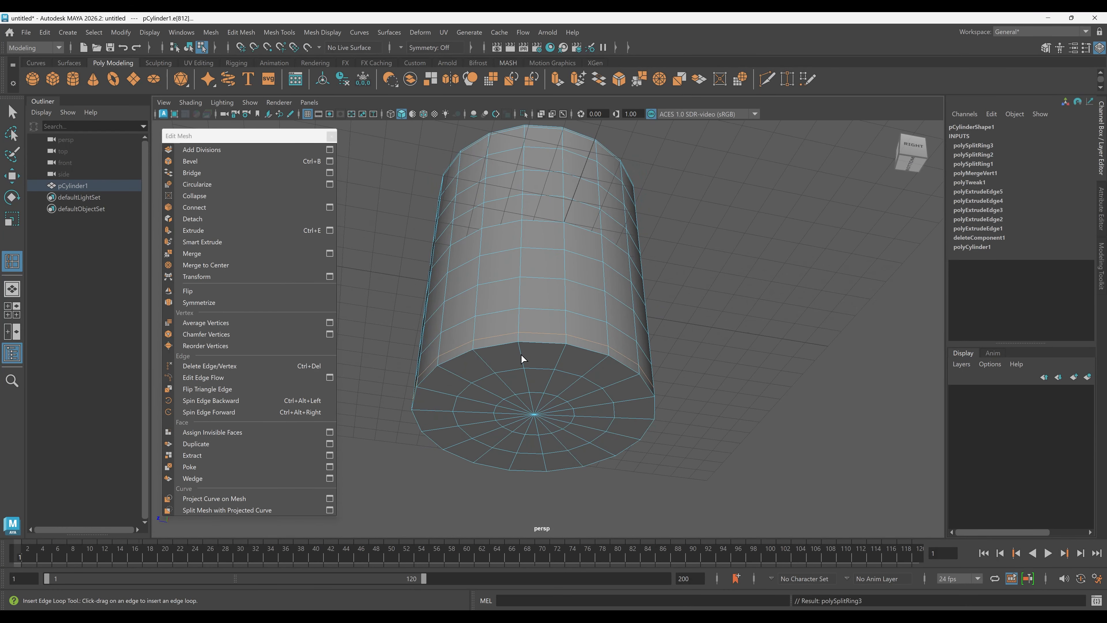
pyautogui.click(519, 351)
pyautogui.keyDown('alt'); pyautogui.moveTo(520, 351); pyautogui.dragTo(575, 297); pyautogui.keyUp('alt')
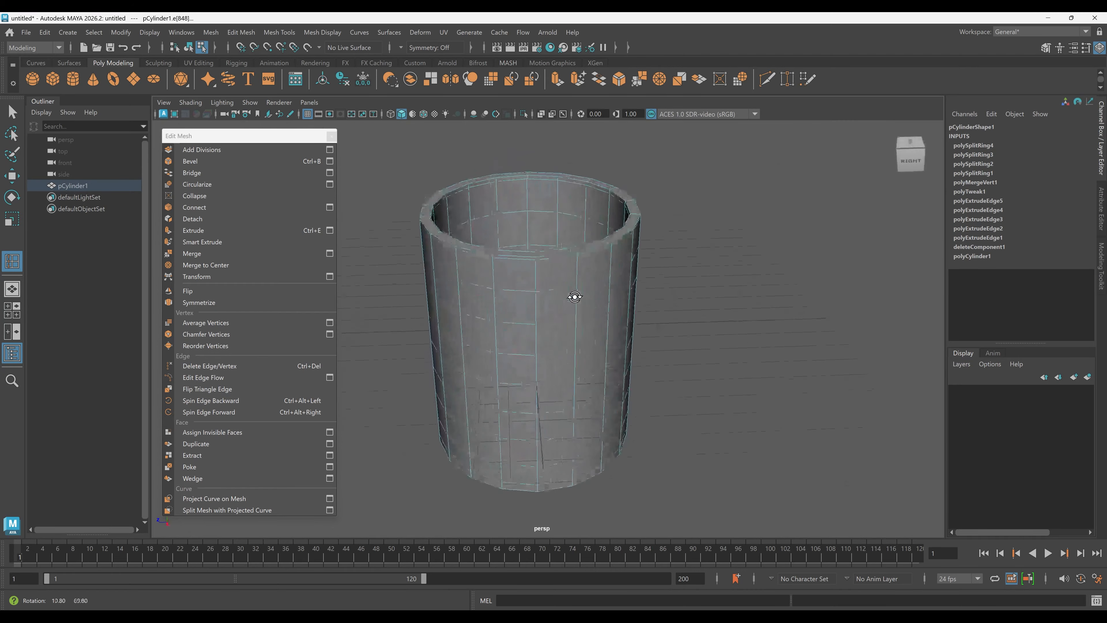
# Step: Leave the edge loop tool, return to object mode and examine the cup in smooth preview
pyautogui.press('q')
pyautogui.press('F8')
pyautogui.press('3')
pyautogui.click(744, 272)
pyautogui.keyDown('alt'); pyautogui.moveTo(658, 303); pyautogui.dragTo(654, 225); pyautogui.keyUp('alt')
pyautogui.click(654, 225)
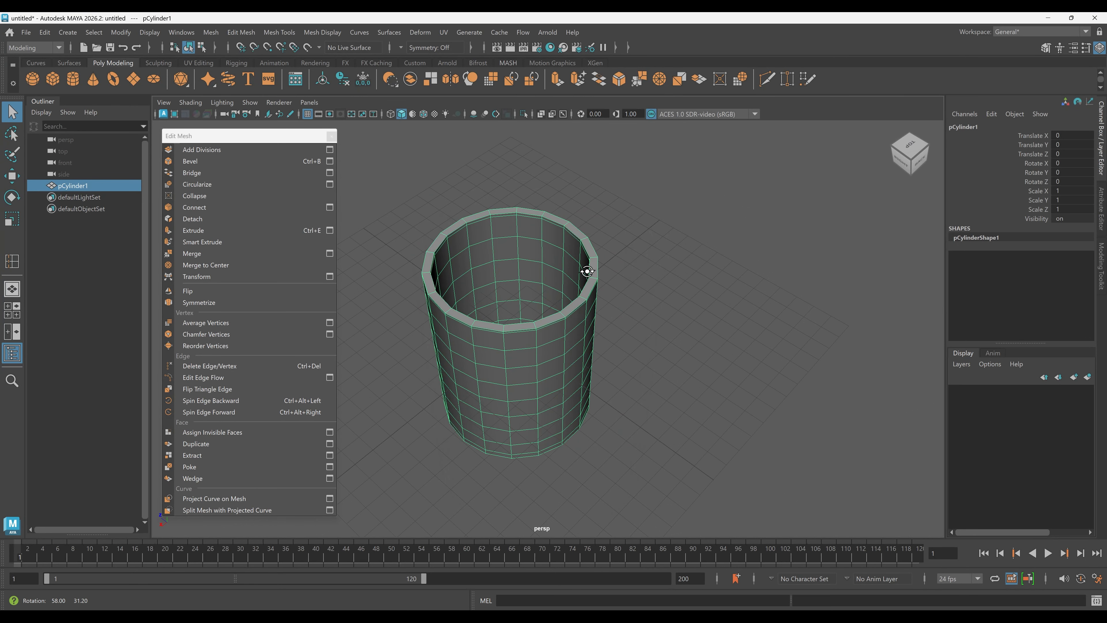
# Step: Select one upper and one lower face in the same column of the cup's outer wall
pyautogui.keyDown('alt'); pyautogui.moveTo(587, 272); pyautogui.dragTo(585, 271); pyautogui.keyUp('alt')
pyautogui.rightClick(713, 208)
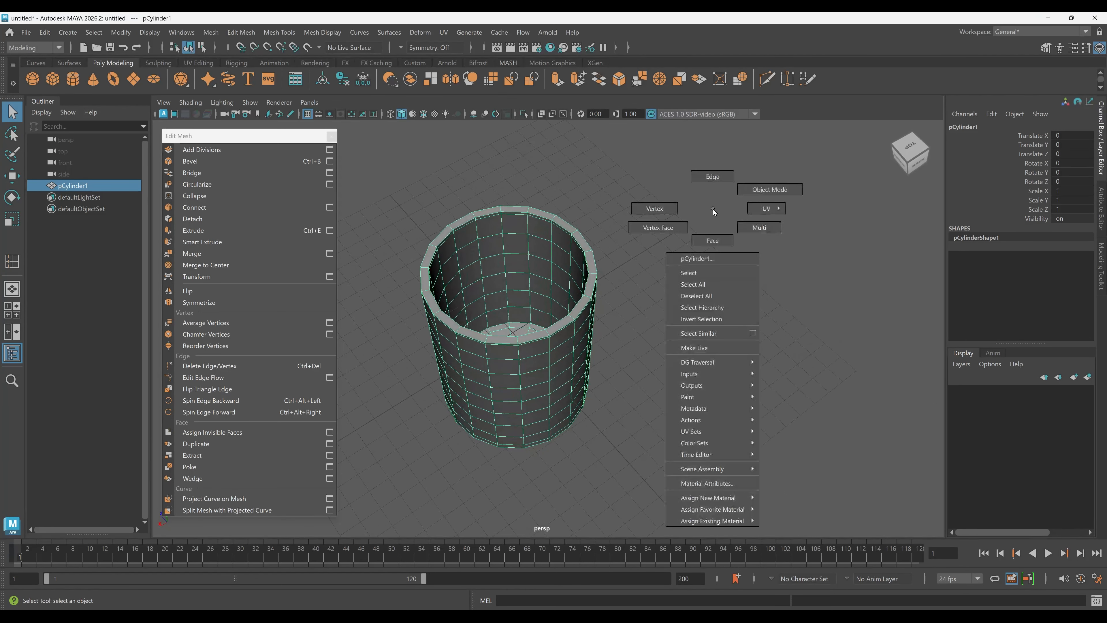
pyautogui.moveTo(712, 211); pyautogui.dragTo(708, 228, button='right')
pyautogui.keyDown('alt'); pyautogui.moveTo(584, 346); pyautogui.dragTo(553, 350); pyautogui.keyUp('alt')
pyautogui.click(540, 313)
pyautogui.keyDown('alt'); pyautogui.moveTo(539, 313); pyautogui.dragTo(589, 315); pyautogui.keyUp('alt')
pyautogui.keyDown('shift'); pyautogui.click(557, 399); pyautogui.keyUp('shift')
pyautogui.keyDown('alt'); pyautogui.moveTo(655, 260); pyautogui.dragTo(560, 164); pyautogui.keyUp('alt')
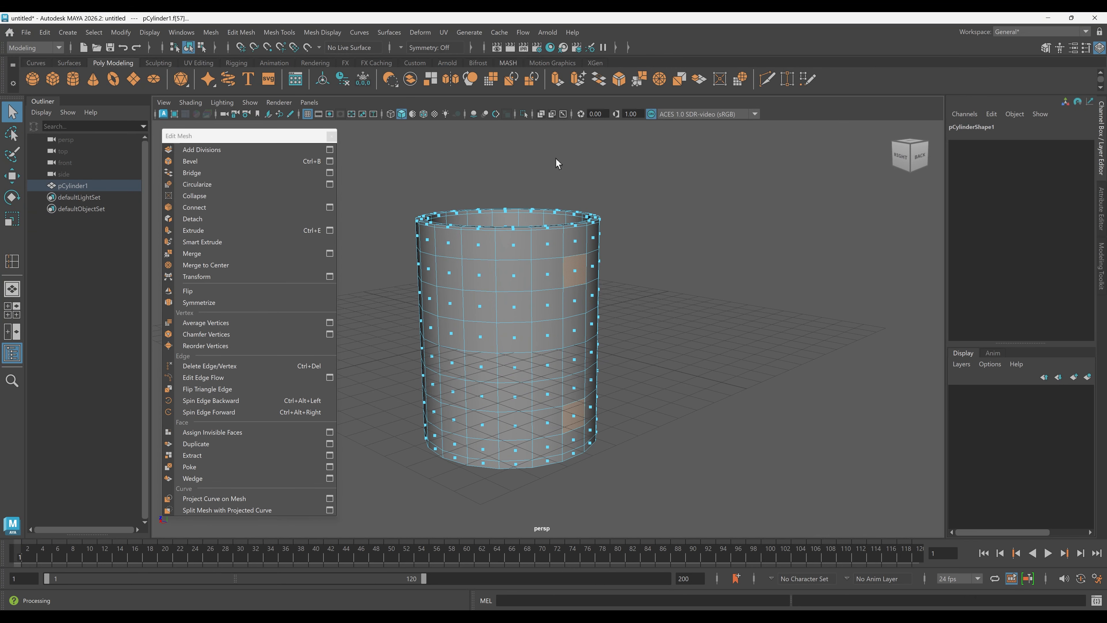
# Step: Bridge the two faces with Smooth path + curve, and rebuild the bridge curve uniformly with 8 spans and degree 3 Cubic
pyautogui.click(330, 173)
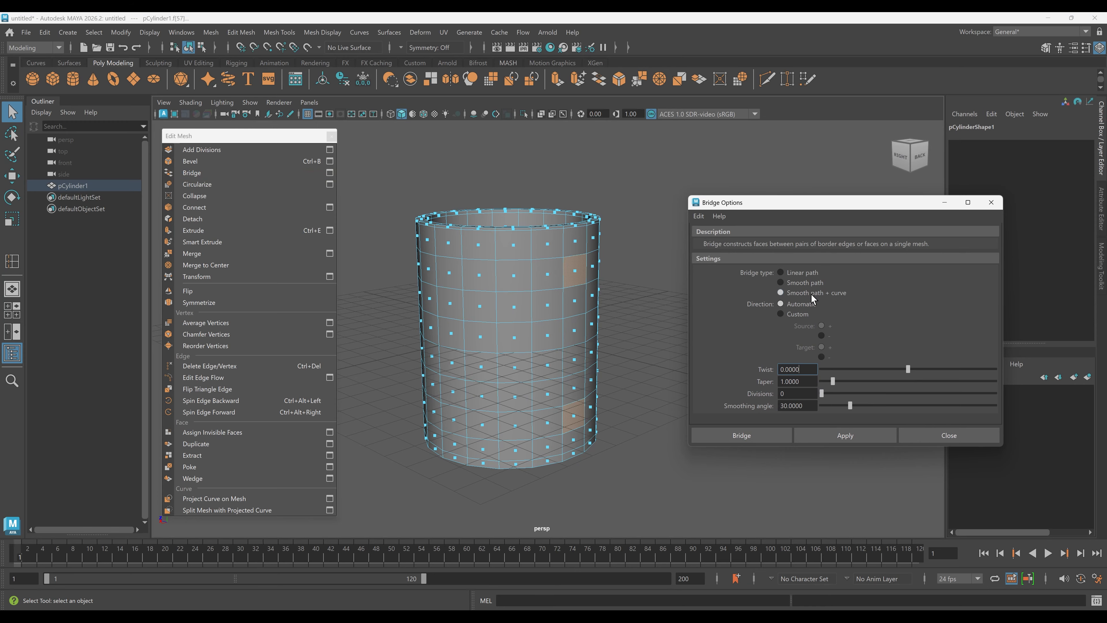
pyautogui.click(767, 434)
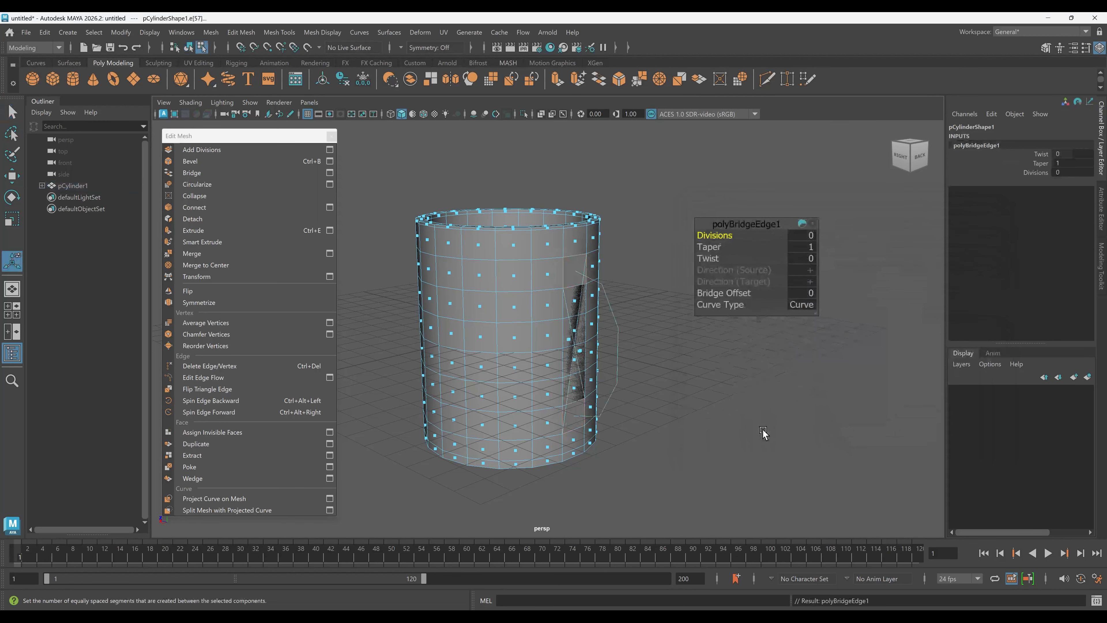
pyautogui.click(42, 186)
pyautogui.click(72, 198)
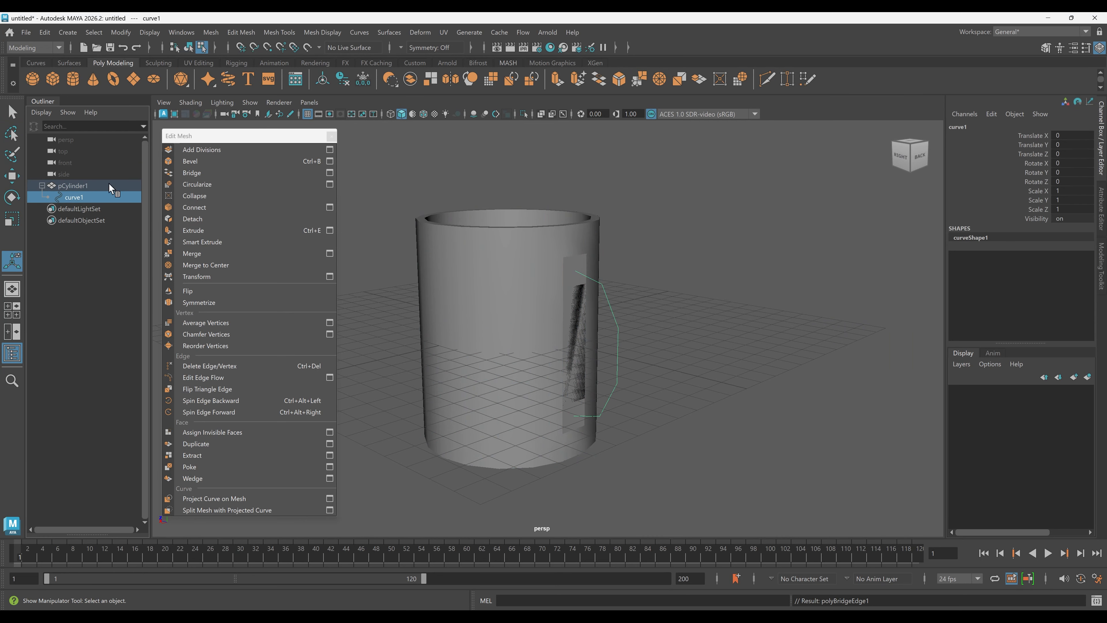
pyautogui.click(360, 33)
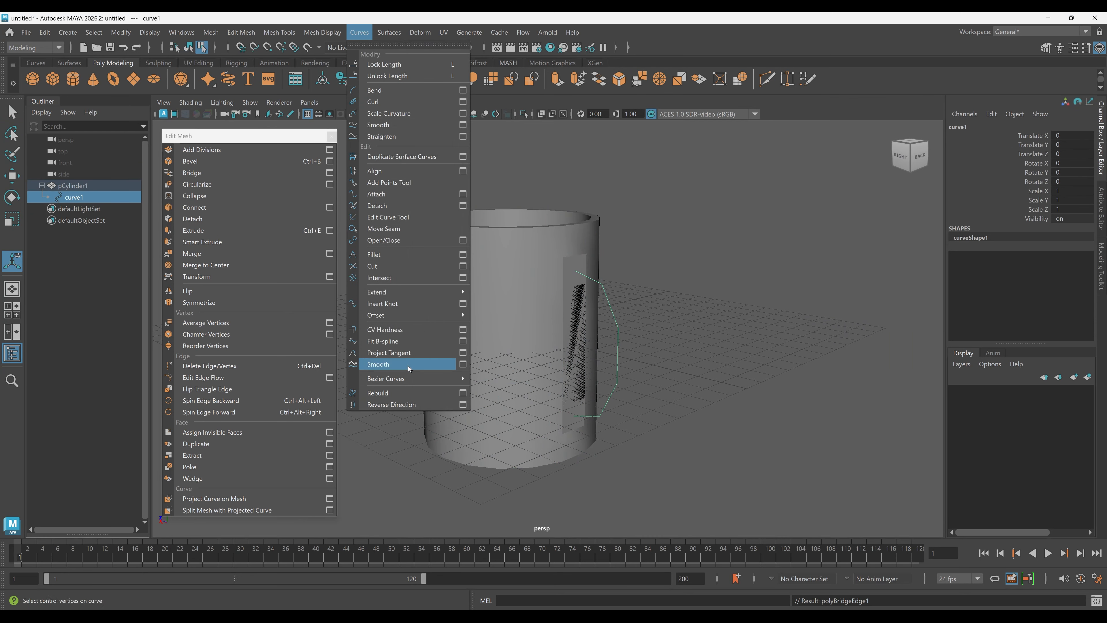
pyautogui.click(462, 393)
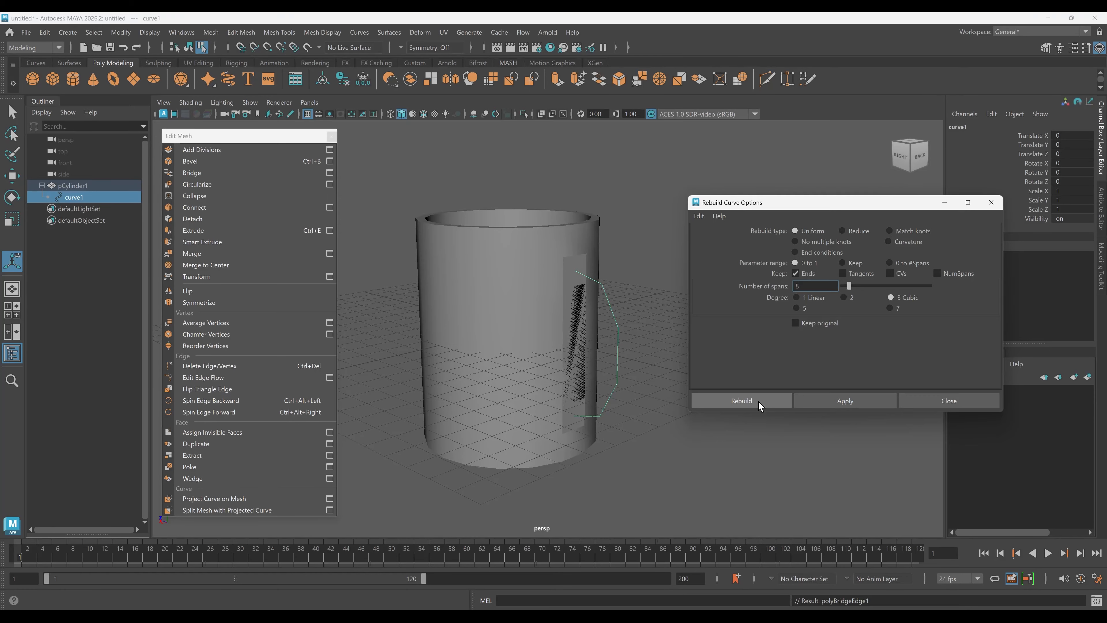
pyautogui.click(741, 400)
# Step: Set the handle bridge's divisions to 10 and show the mug in the full side view
pyautogui.click(595, 234)
pyautogui.press('t')
pyautogui.moveTo(708, 235); pyautogui.dragTo(733, 247)
pyautogui.keyDown('alt'); pyautogui.moveTo(563, 271); pyautogui.dragTo(604, 275); pyautogui.keyUp('alt')
pyautogui.keyDown('alt'); pyautogui.moveTo(617, 299); pyautogui.dragTo(586, 296, button='middle'); pyautogui.keyUp('alt')
pyautogui.keyDown('alt'); pyautogui.moveTo(586, 296); pyautogui.dragTo(639, 299, button='right'); pyautogui.keyUp('alt')
pyautogui.keyDown('alt'); pyautogui.moveTo(639, 298); pyautogui.dragTo(637, 291); pyautogui.keyUp('alt')
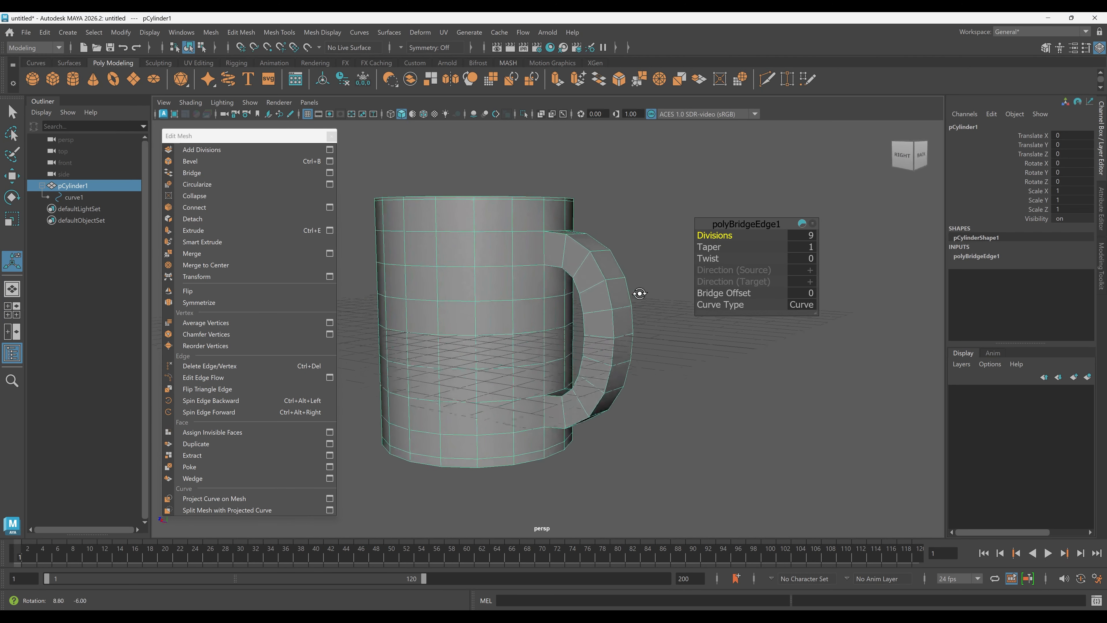
pyautogui.press('space')
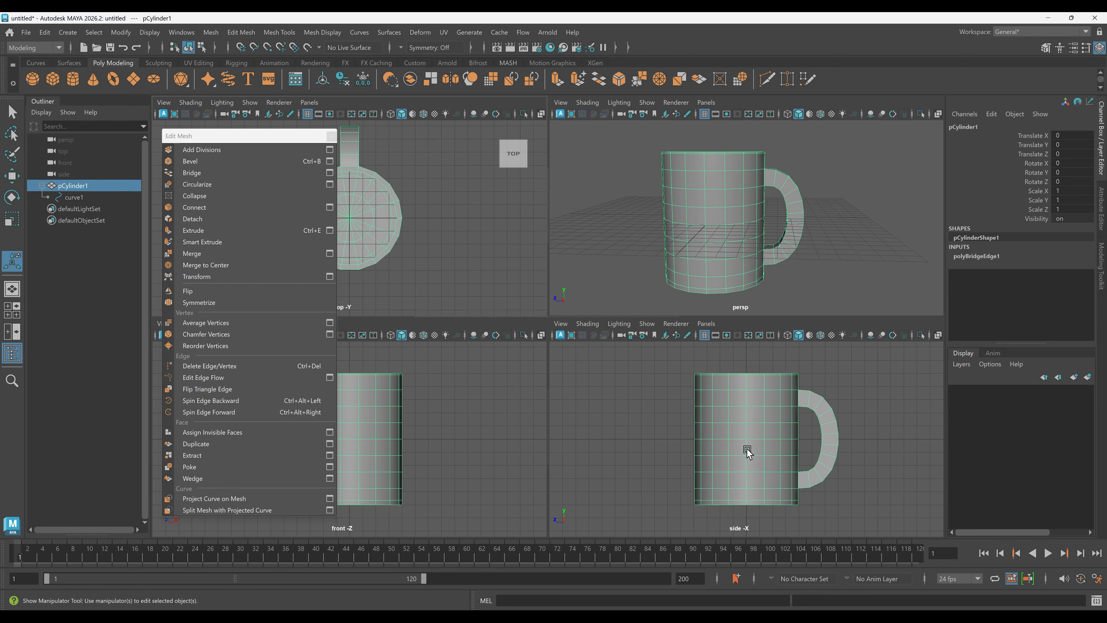
pyautogui.press('space')
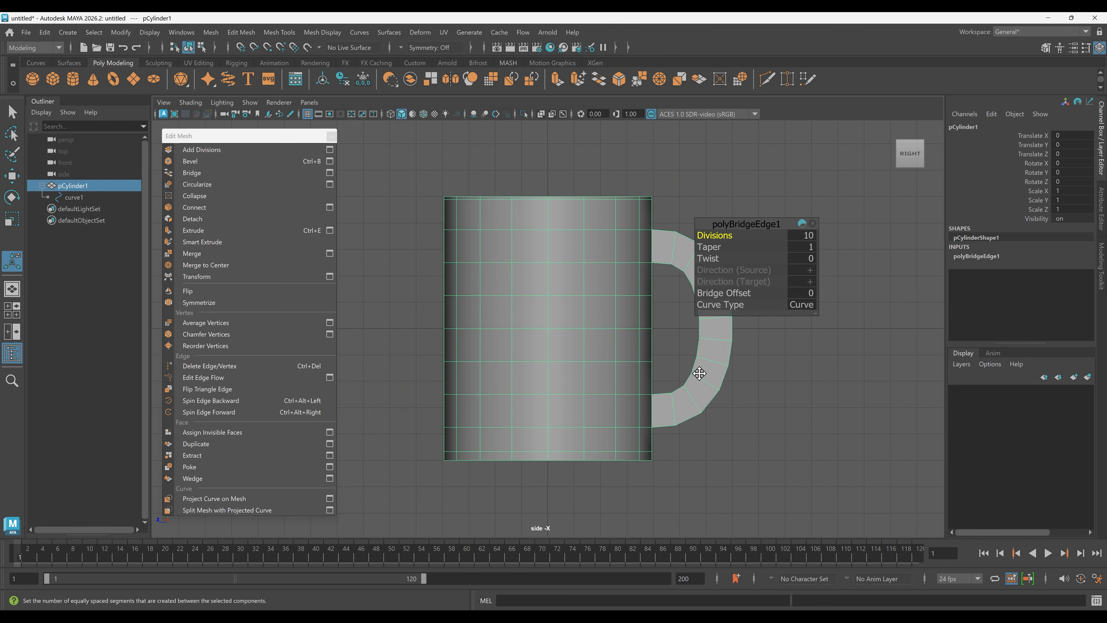
# Step: Switch to wireframe display and show the control vertices of the handle's bridge curve
pyautogui.scroll(3, 701, 367)
pyautogui.press('4')
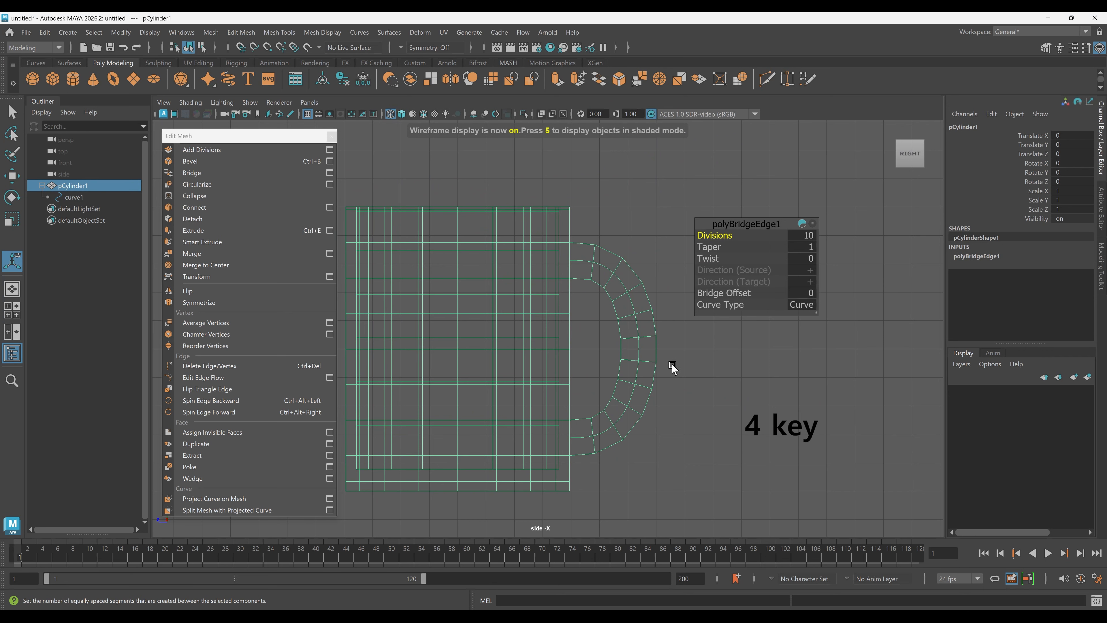
pyautogui.click(74, 197)
pyautogui.moveTo(661, 190); pyautogui.dragTo(584, 187, button='right')
pyautogui.keyDown('alt'); pyautogui.moveTo(684, 281); pyautogui.dragTo(778, 316, button='right'); pyautogui.keyUp('alt')
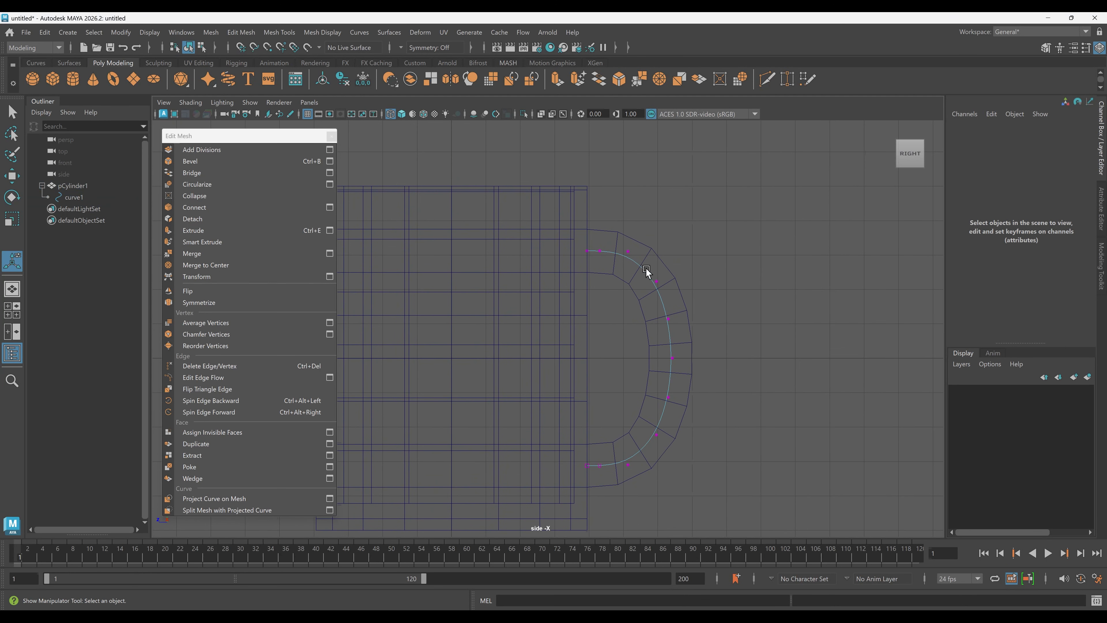
# Step: Move the upper control vertices of the handle curve in small groups to reshape the top of the handle
pyautogui.moveTo(647, 270); pyautogui.dragTo(682, 292)
pyautogui.press('w')
pyautogui.moveTo(605, 284); pyautogui.dragTo(605, 285)
pyautogui.moveTo(623, 243); pyautogui.dragTo(632, 239)
pyautogui.moveTo(680, 309); pyautogui.dragTo(627, 322)
pyautogui.keyDown('alt'); pyautogui.moveTo(654, 349); pyautogui.dragTo(649, 317, button='middle'); pyautogui.keyUp('alt')
pyautogui.moveTo(678, 316); pyautogui.dragTo(632, 328)
pyautogui.moveTo(651, 228); pyautogui.dragTo(678, 262)
pyautogui.moveTo(626, 208); pyautogui.dragTo(630, 205)
pyautogui.moveTo(634, 208); pyautogui.dragTo(610, 230)
pyautogui.moveTo(583, 181); pyautogui.dragTo(588, 178)
# Step: Move the lower and middle control vertices of the handle curve slightly outward to round out the handle
pyautogui.moveTo(662, 275); pyautogui.dragTo(686, 338)
pyautogui.moveTo(629, 327); pyautogui.dragTo(673, 378)
pyautogui.moveTo(630, 365); pyautogui.dragTo(635, 368)
pyautogui.keyDown('alt'); pyautogui.moveTo(713, 301); pyautogui.dragTo(709, 300, button='right'); pyautogui.keyUp('alt')
pyautogui.keyDown('alt'); pyautogui.moveTo(709, 299); pyautogui.dragTo(718, 305, button='middle'); pyautogui.keyUp('alt')
pyautogui.moveTo(716, 363); pyautogui.dragTo(667, 279)
pyautogui.moveTo(631, 313); pyautogui.dragTo(642, 313)
pyautogui.moveTo(654, 354); pyautogui.dragTo(693, 386)
pyautogui.moveTo(640, 370); pyautogui.dragTo(647, 371)
pyautogui.moveTo(658, 232); pyautogui.dragTo(692, 268)
pyautogui.click(698, 333)
# Step: Return to the full perspective view and select the mug in object mode
pyautogui.press('space')
pyautogui.press('space')
pyautogui.keyDown('alt'); pyautogui.moveTo(792, 212); pyautogui.dragTo(735, 302); pyautogui.keyUp('alt')
pyautogui.press('F8')
pyautogui.click(635, 268)
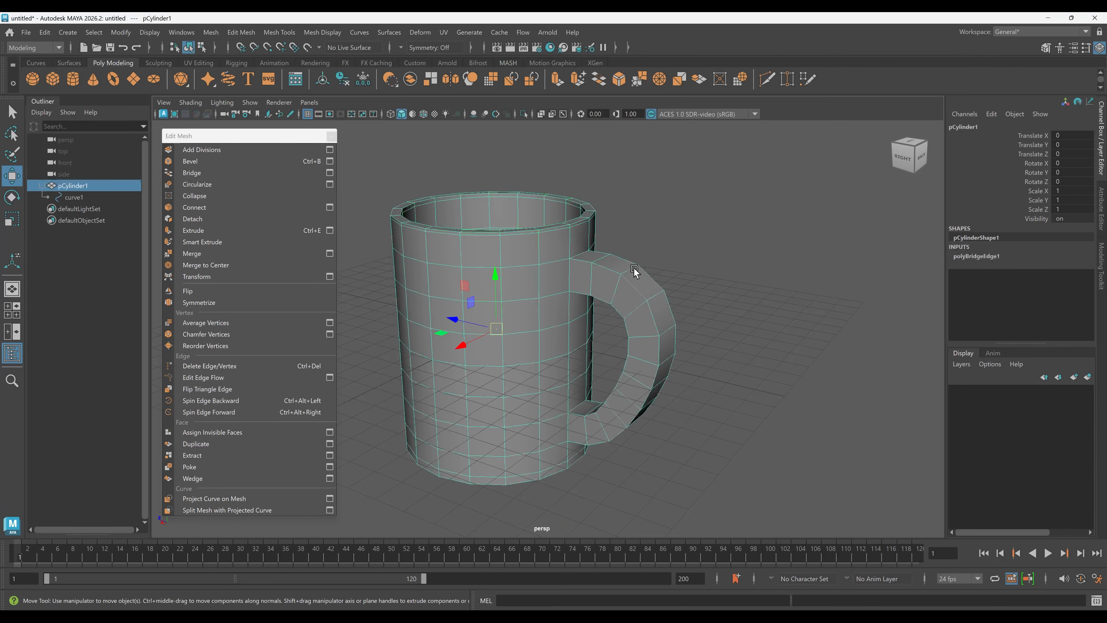
# Step: Set the taper of the mug handle's bridge to 0.7
pyautogui.press('t')
pyautogui.keyDown('alt'); pyautogui.moveTo(691, 283); pyautogui.dragTo(638, 312); pyautogui.keyUp('alt')
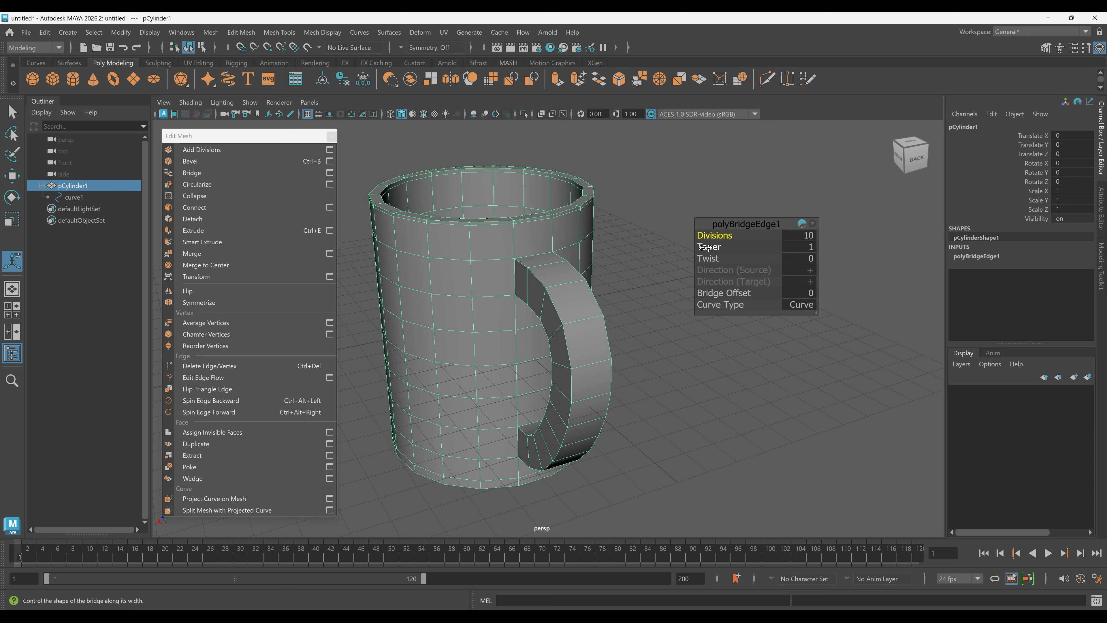
pyautogui.moveTo(705, 246); pyautogui.dragTo(706, 248)
pyautogui.keyDown('alt'); pyautogui.moveTo(535, 309); pyautogui.dragTo(534, 300); pyautogui.keyUp('alt')
pyautogui.moveTo(719, 247); pyautogui.dragTo(718, 247)
pyautogui.keyDown('alt'); pyautogui.moveTo(619, 279); pyautogui.dragTo(646, 221); pyautogui.keyUp('alt')
# Step: Turn on smooth mesh preview for the mug and inspect the rounded handle
pyautogui.press('3')
pyautogui.click(646, 221)
pyautogui.keyDown('alt'); pyautogui.moveTo(665, 280); pyautogui.dragTo(631, 284); pyautogui.keyUp('alt')
pyautogui.click(631, 284)
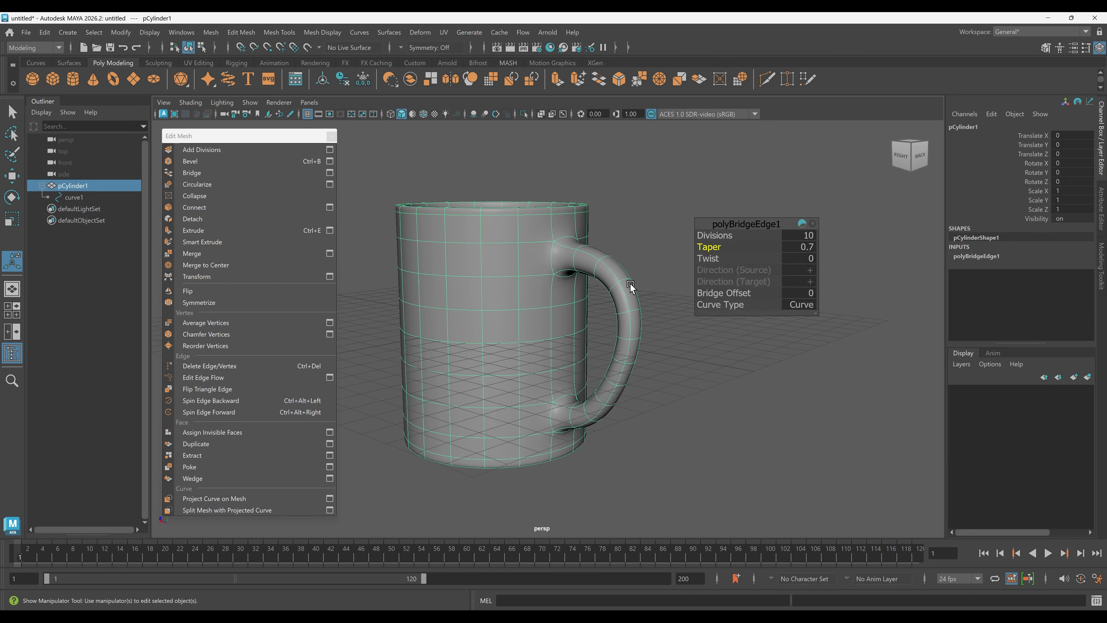
# Step: Show the control vertices of curve1 in the full side view and move the lower ones to reshape the handle's bottom
pyautogui.press('space')
pyautogui.press('space')
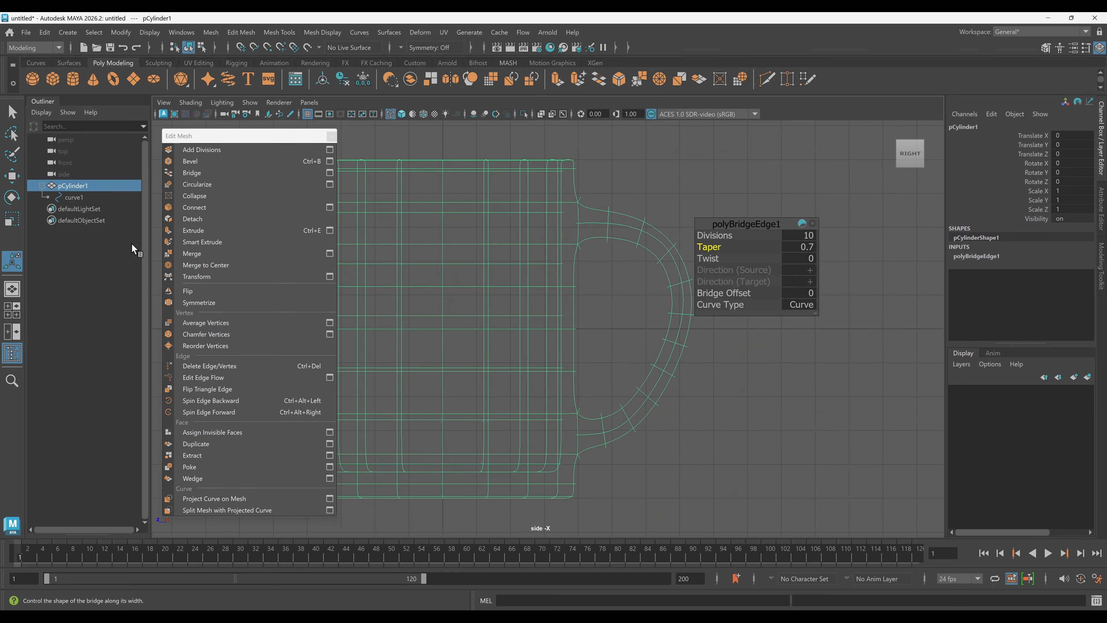
pyautogui.click(83, 199)
pyautogui.moveTo(729, 158); pyautogui.dragTo(614, 153, button='right')
pyautogui.scroll(1, 616, 286)
pyautogui.moveTo(617, 424); pyautogui.dragTo(627, 445)
pyautogui.press('w')
pyautogui.moveTo(619, 405); pyautogui.dragTo(617, 383)
# Step: Adjust the upper and outer control vertices of the handle curve to refine the rounded handle profile
pyautogui.press('Right')
pyautogui.press('Right')
pyautogui.press('Right')
pyautogui.press('Right')
pyautogui.click(674, 287)
pyautogui.moveTo(671, 224); pyautogui.dragTo(680, 235)
pyautogui.moveTo(689, 277)
pyautogui.mouseDown()
pyautogui.moveTo(704, 290)
pyautogui.moveTo(696, 282)
pyautogui.mouseUp()
pyautogui.moveTo(614, 201); pyautogui.dragTo(681, 235)
pyautogui.moveTo(681, 235); pyautogui.dragTo(681, 233)
pyautogui.moveTo(689, 274); pyautogui.dragTo(699, 285)
pyautogui.moveTo(700, 285); pyautogui.dragTo(697, 331)
# Step: Return to the full perspective view in object mode and inspect the smoothed mug with nothing selected
pyautogui.press('space')
pyautogui.press('space')
pyautogui.moveTo(679, 227); pyautogui.dragTo(736, 209, button='right')
pyautogui.click(734, 218)
pyautogui.keyDown('alt'); pyautogui.moveTo(728, 245); pyautogui.dragTo(712, 292); pyautogui.keyUp('alt')
pyautogui.scroll(2, 712, 292)
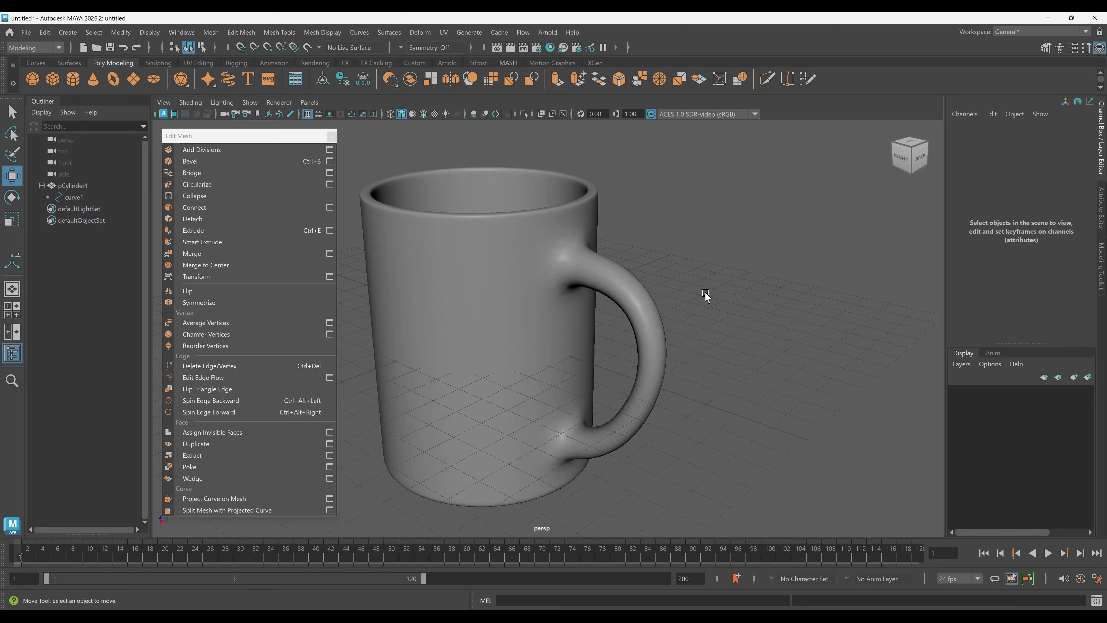
# Step: Try deleting curve1 while the mug still has its bridge history, and undo the deletion
pyautogui.click(570, 258)
pyautogui.keyDown('alt'); pyautogui.moveTo(593, 276); pyautogui.dragTo(627, 260, button='middle'); pyautogui.keyUp('alt')
pyautogui.scroll(-2, 614, 257)
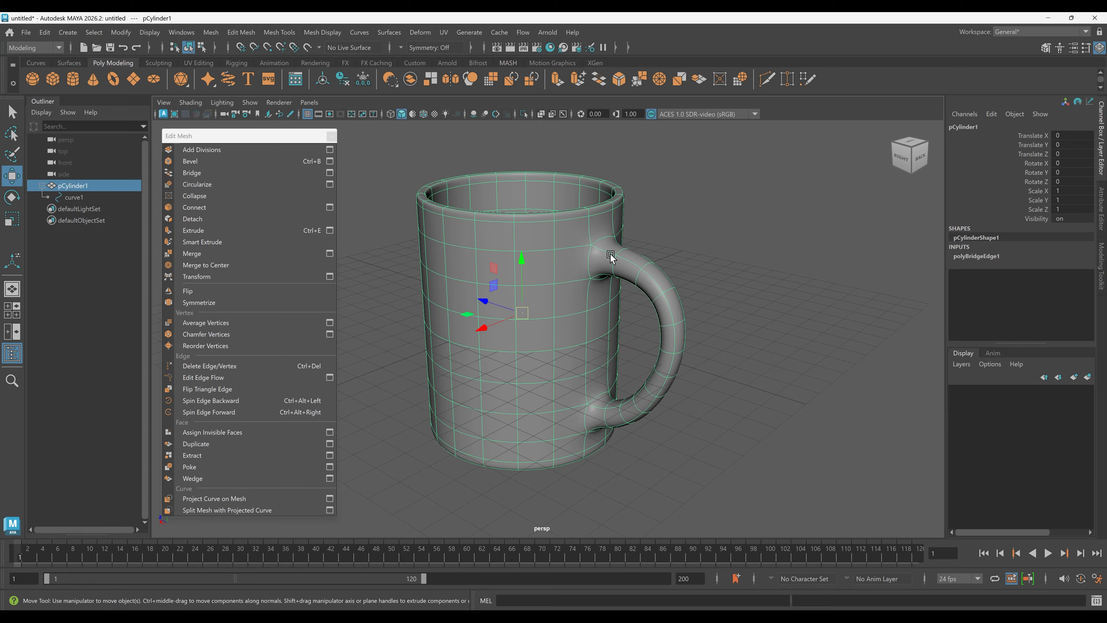
pyautogui.click(86, 199)
pyautogui.press('Delete')
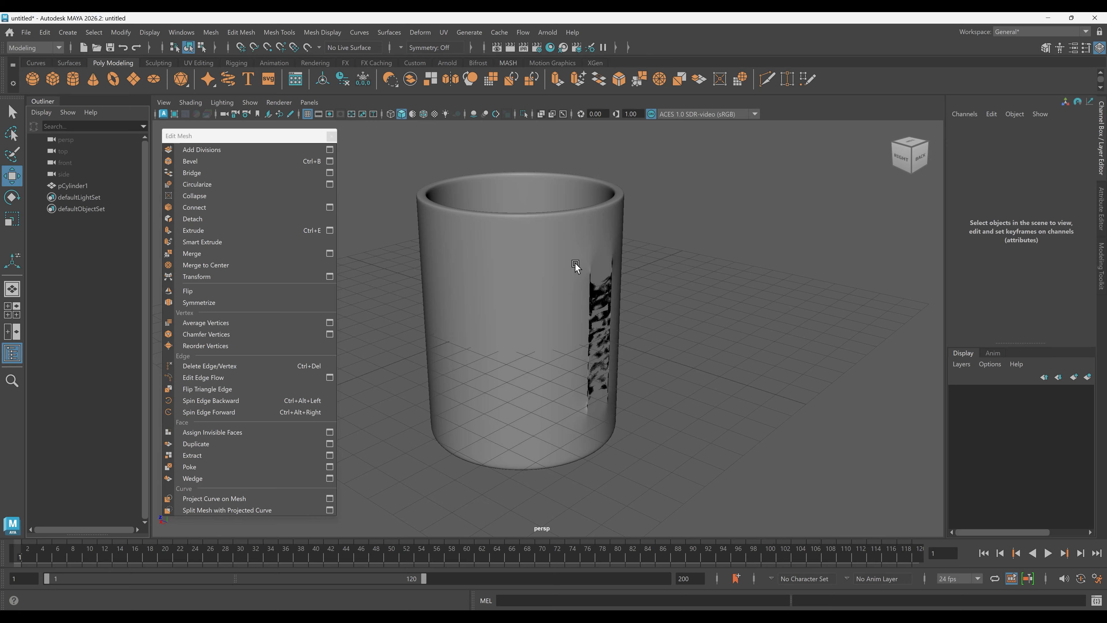
pyautogui.hotkey('ctrl', 'z')
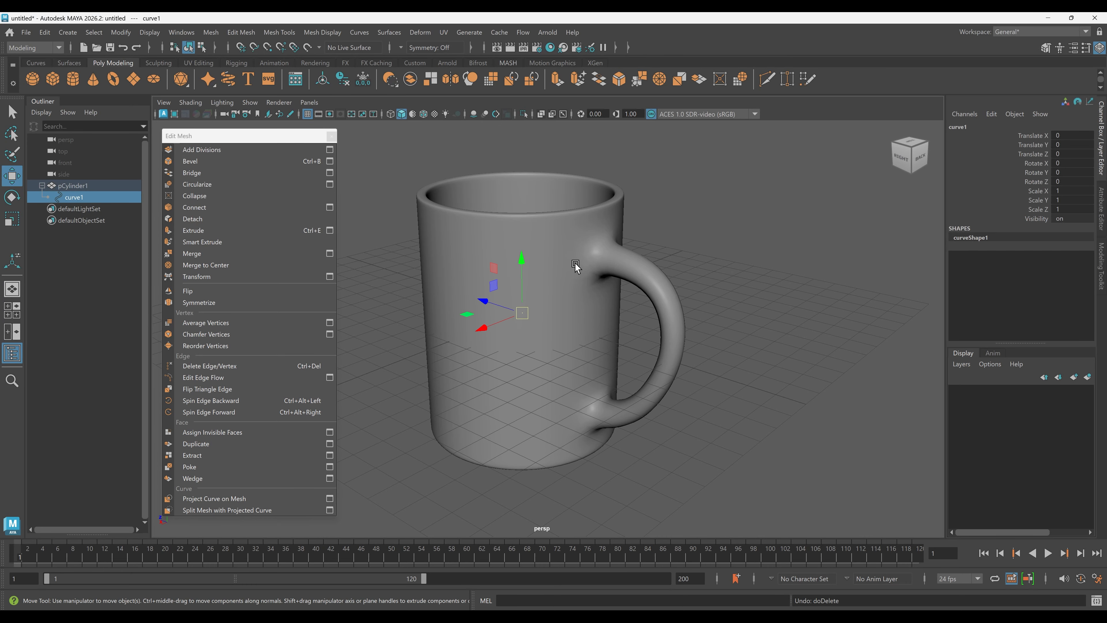
# Step: Delete the mug's construction history and remove the handle curve curve1
pyautogui.click(562, 236)
pyautogui.hotkey('alt', 'shift', 'd')
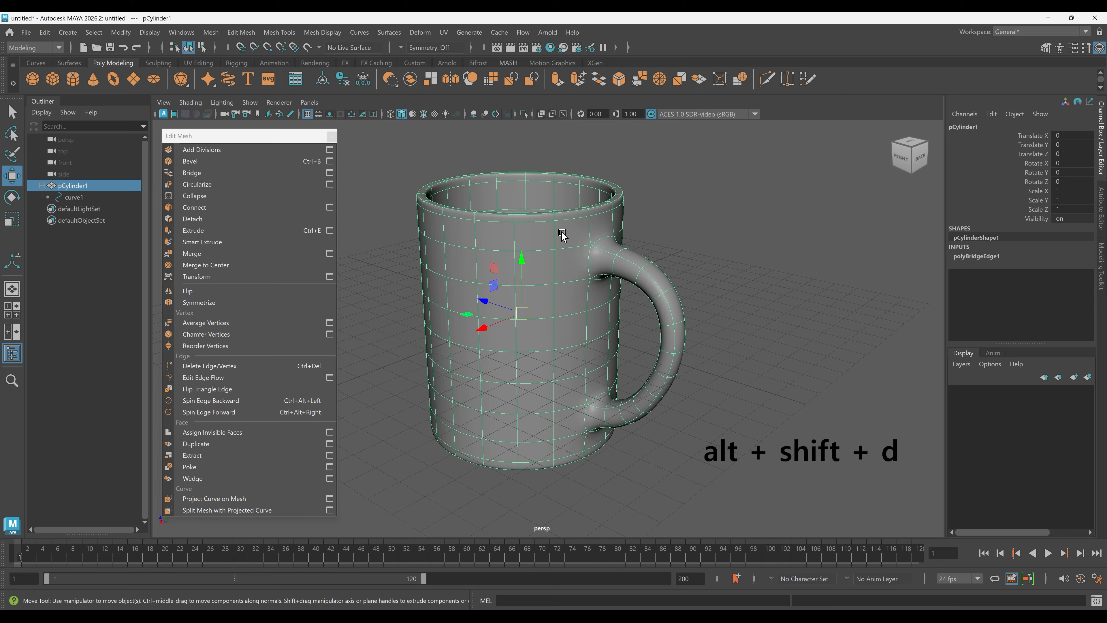
pyautogui.click(85, 196)
pyautogui.press('Delete')
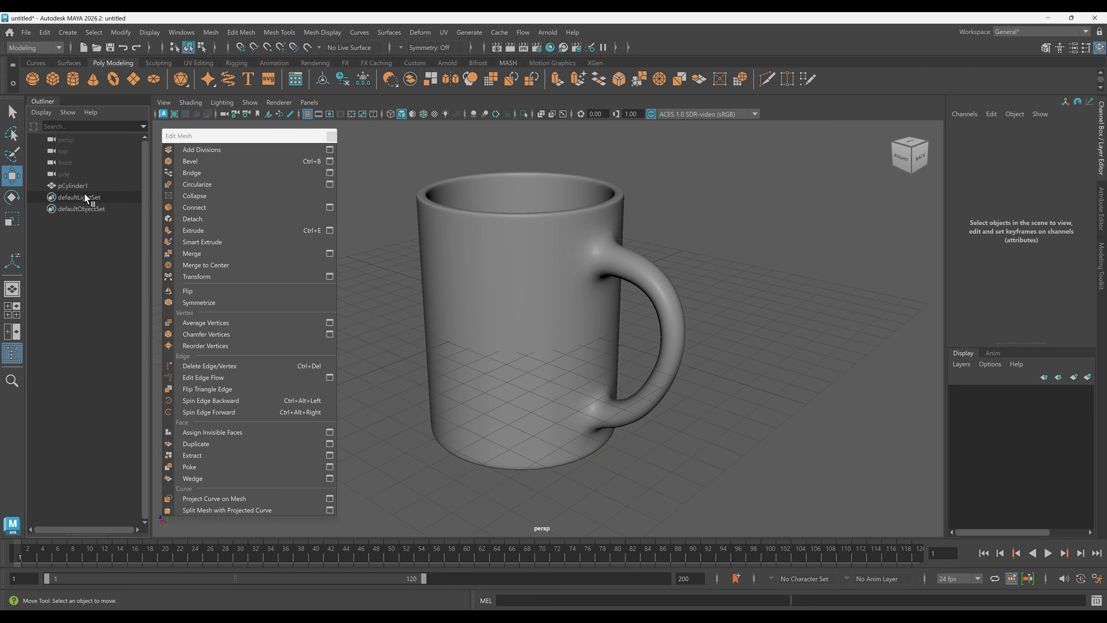
# Step: Turn off the mug's smooth preview and insert an edge loop near the body at the handle's upper and lower ends
pyautogui.click(500, 279)
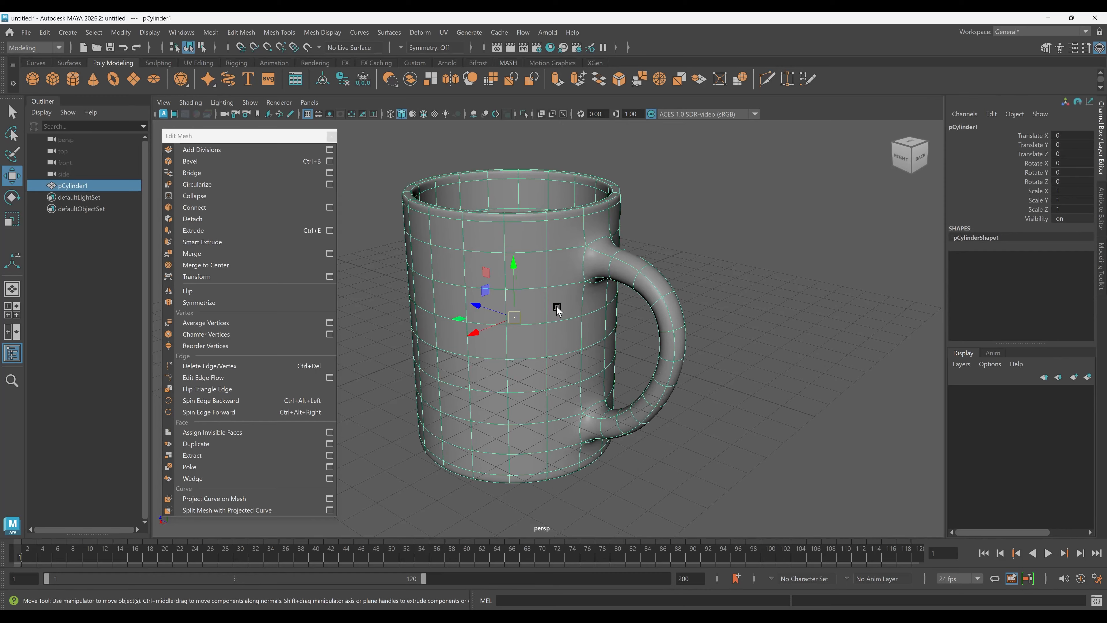
pyautogui.press('1')
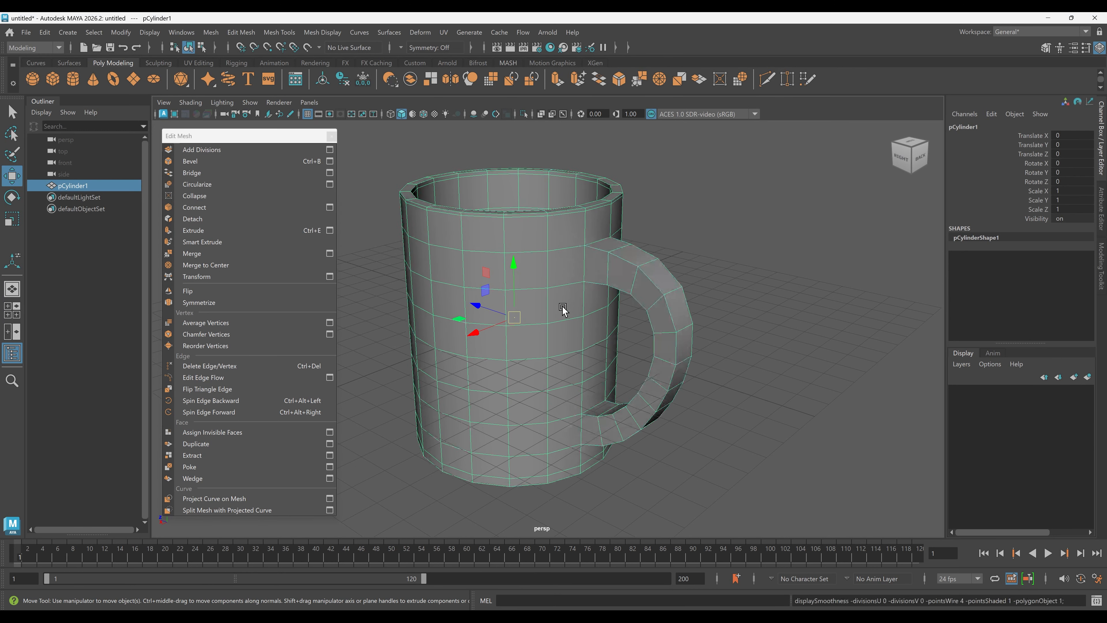
pyautogui.click(279, 32)
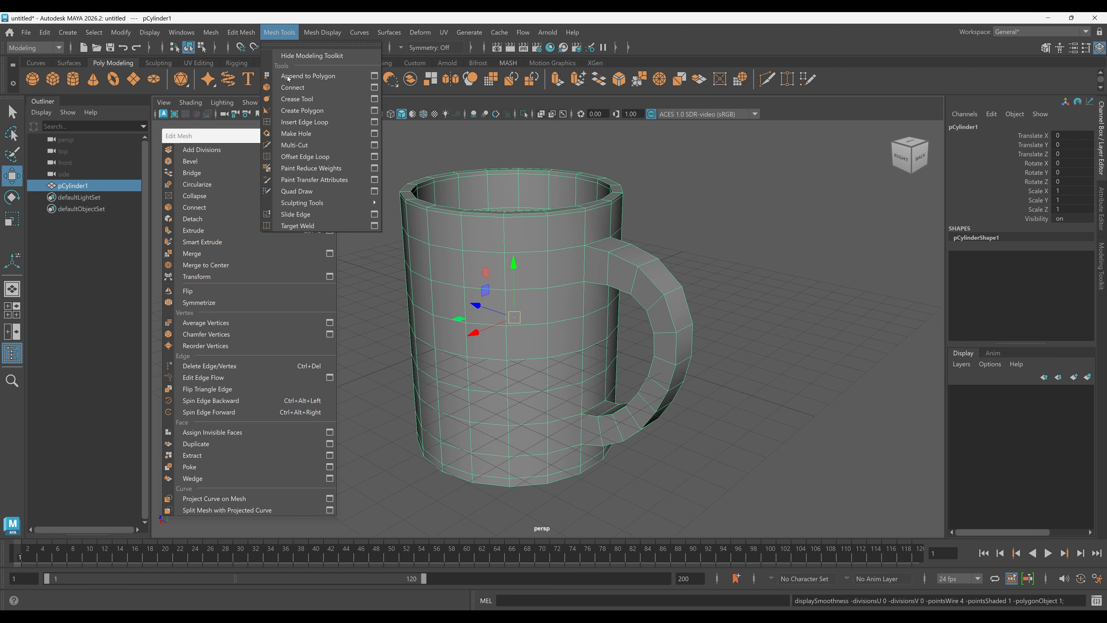
pyautogui.click(300, 122)
pyautogui.keyDown('alt'); pyautogui.moveTo(632, 245); pyautogui.dragTo(619, 285, button='middle'); pyautogui.keyUp('alt')
pyautogui.scroll(3, 591, 296)
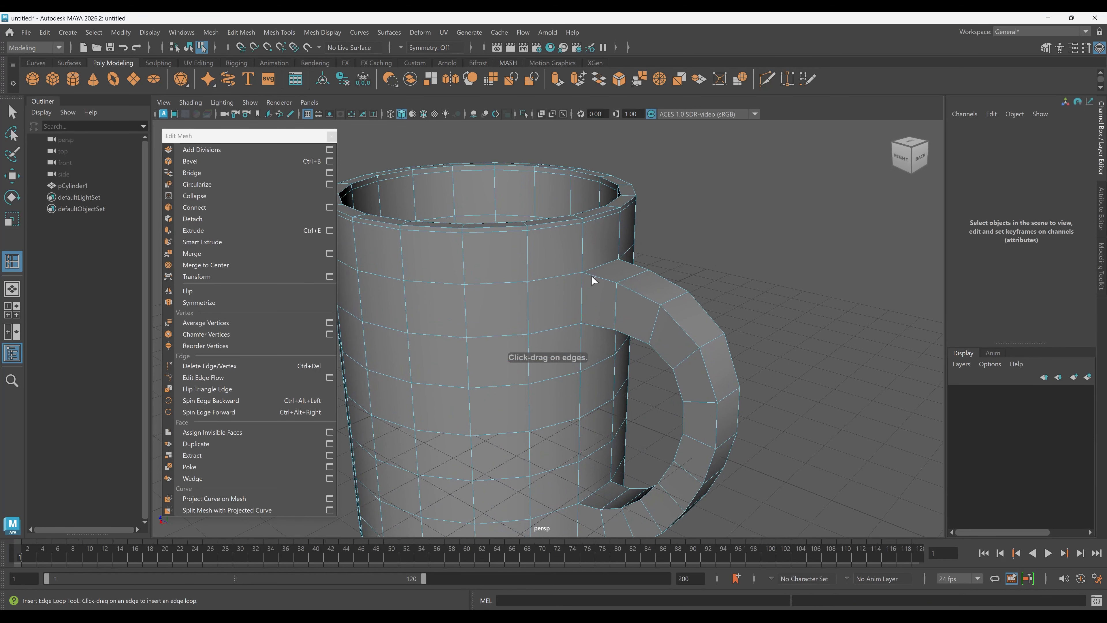
pyautogui.moveTo(592, 276); pyautogui.dragTo(588, 273)
pyautogui.keyDown('alt'); pyautogui.moveTo(589, 273); pyautogui.dragTo(613, 151, button='middle'); pyautogui.keyUp('alt')
pyautogui.moveTo(607, 383); pyautogui.dragTo(605, 383)
pyautogui.scroll(-3, 623, 323)
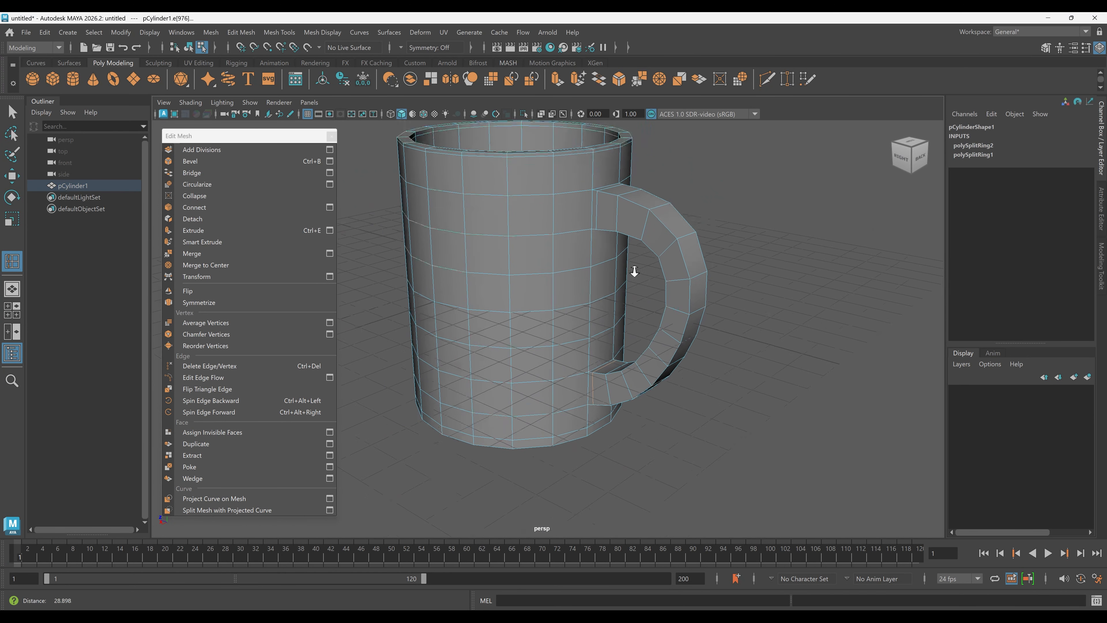
# Step: Exit the edge loop tool to object mode, turn smooth preview back on and deselect the mug to inspect it
pyautogui.keyDown('alt'); pyautogui.moveTo(632, 272); pyautogui.dragTo(632, 296, button='middle'); pyautogui.keyUp('alt')
pyautogui.press('q')
pyautogui.moveTo(638, 284); pyautogui.dragTo(715, 188, button='right')
pyautogui.press('3')
pyautogui.click(752, 214)
pyautogui.keyDown('alt'); pyautogui.moveTo(683, 273); pyautogui.dragTo(692, 276); pyautogui.keyUp('alt')
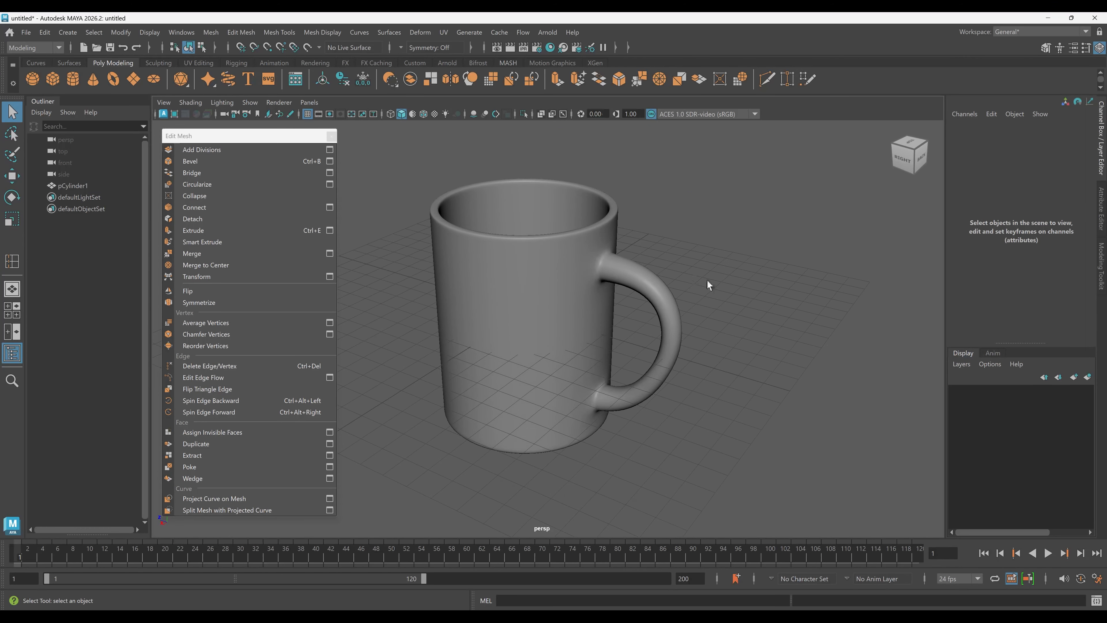